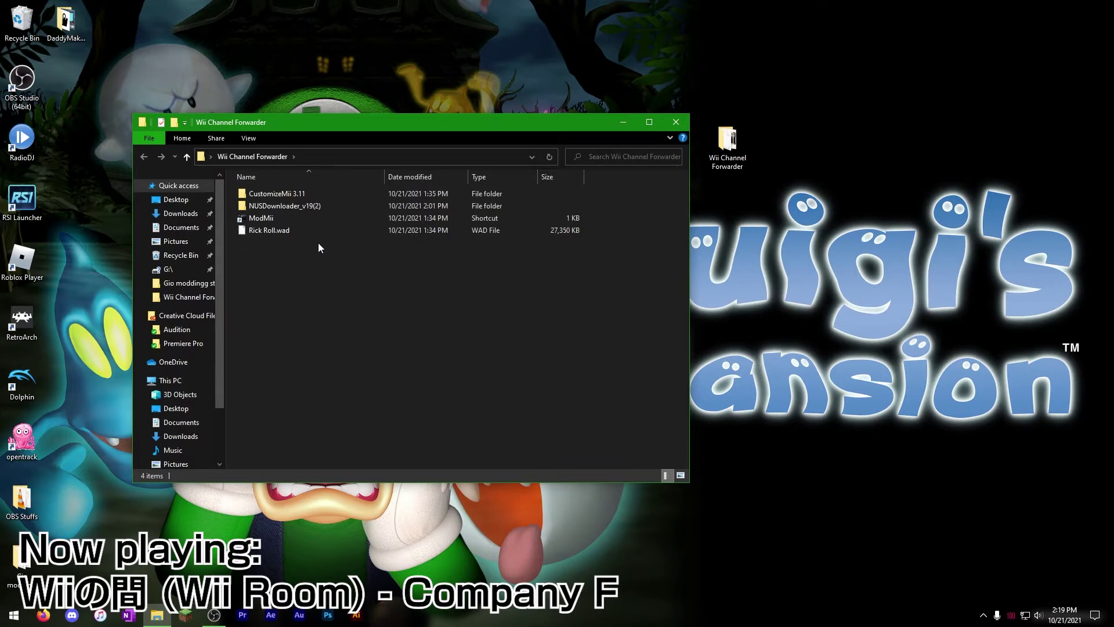
# Step: Open the NUSDownloader_v19(2) folder and launch NUS Downloader.exe
pyautogui.doubleClick(287, 207)
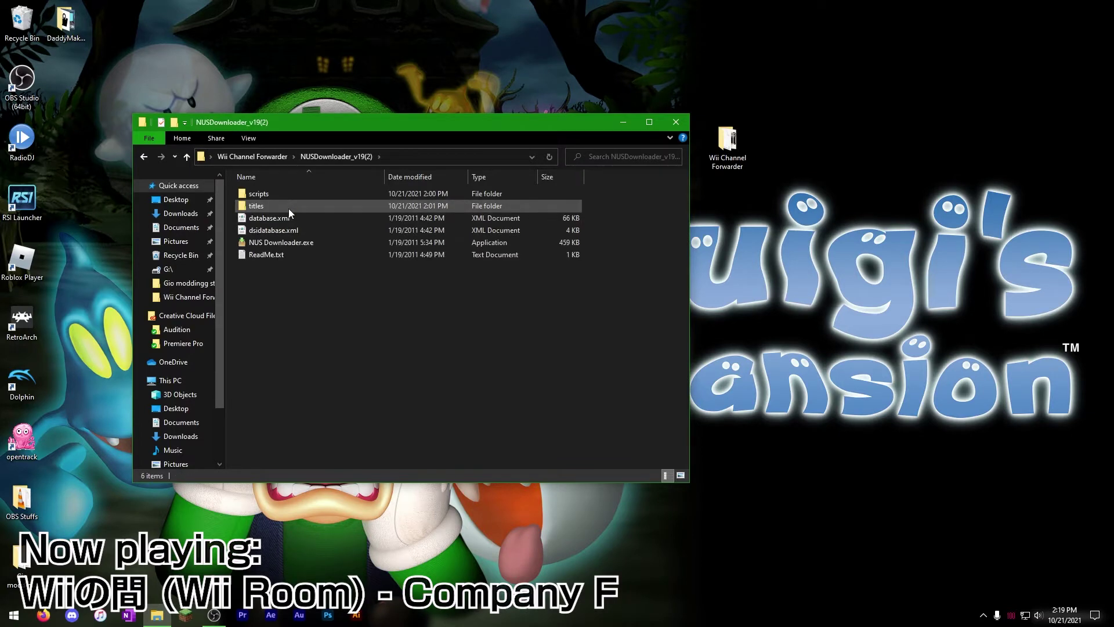
pyautogui.click(301, 241)
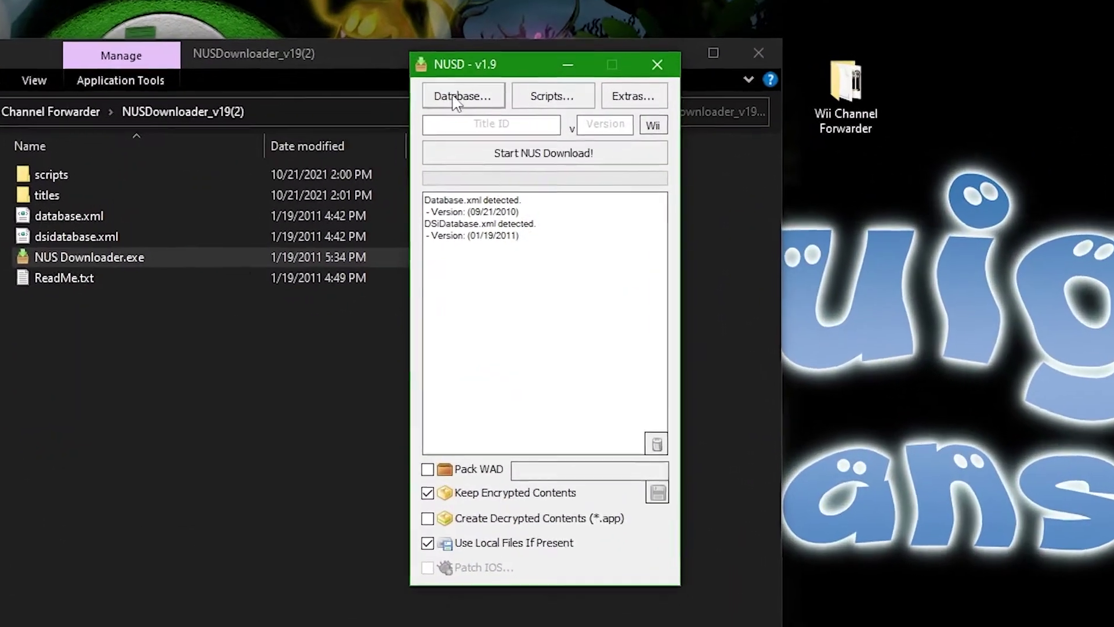
# Step: Examine the region and version choices for the Mii Channel and News Channel among the Wii system titles in the database
pyautogui.click(462, 98)
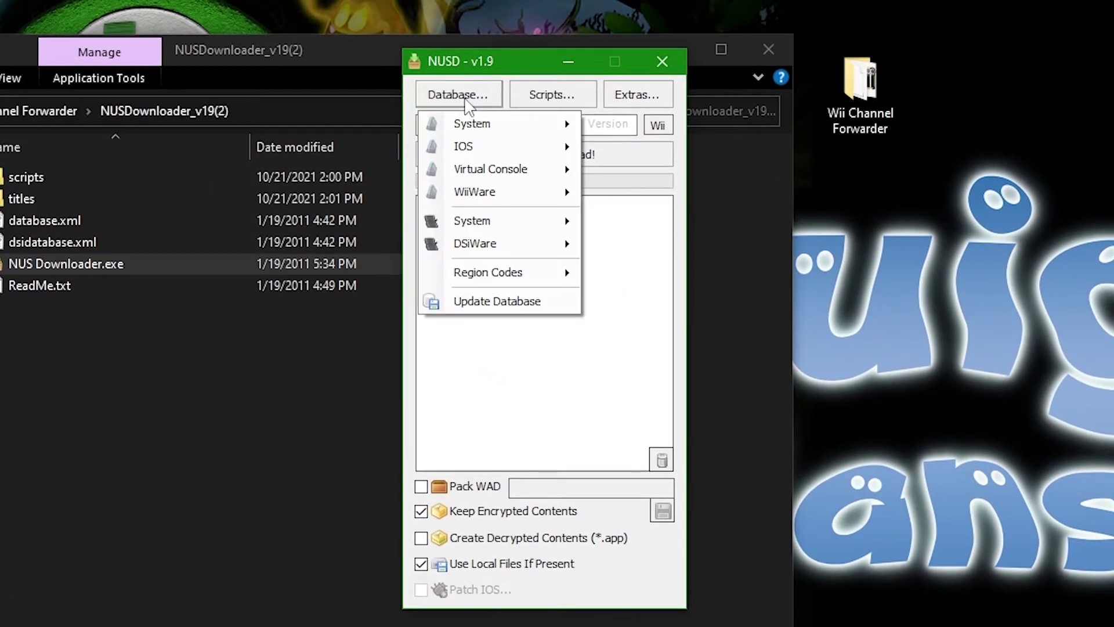
pyautogui.moveTo(467, 124)
pyautogui.moveTo(734, 626)
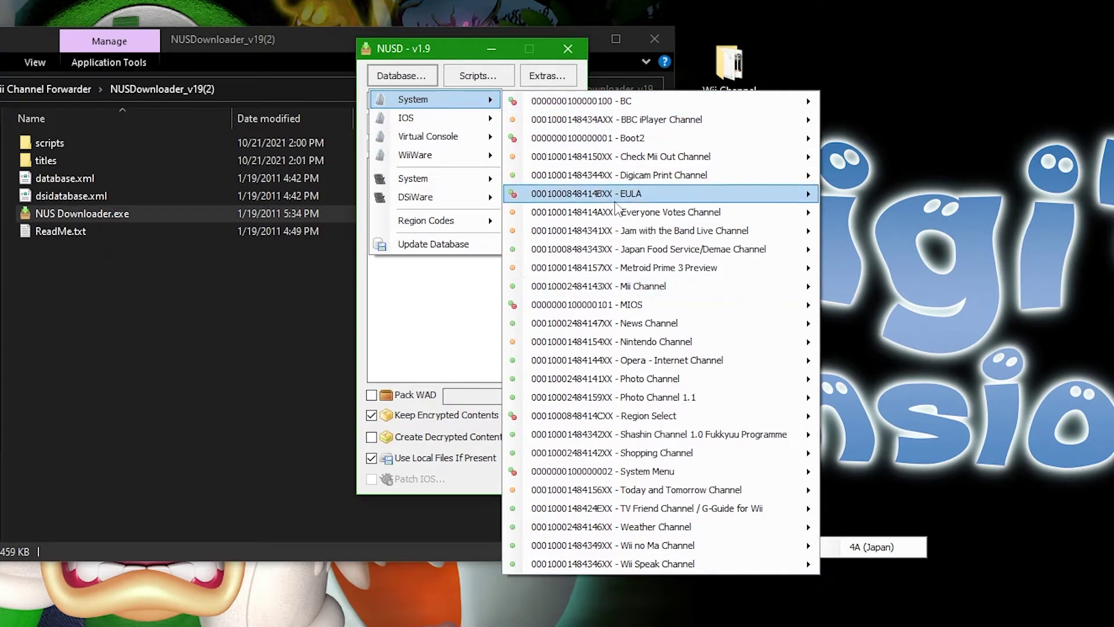
pyautogui.moveTo(649, 278)
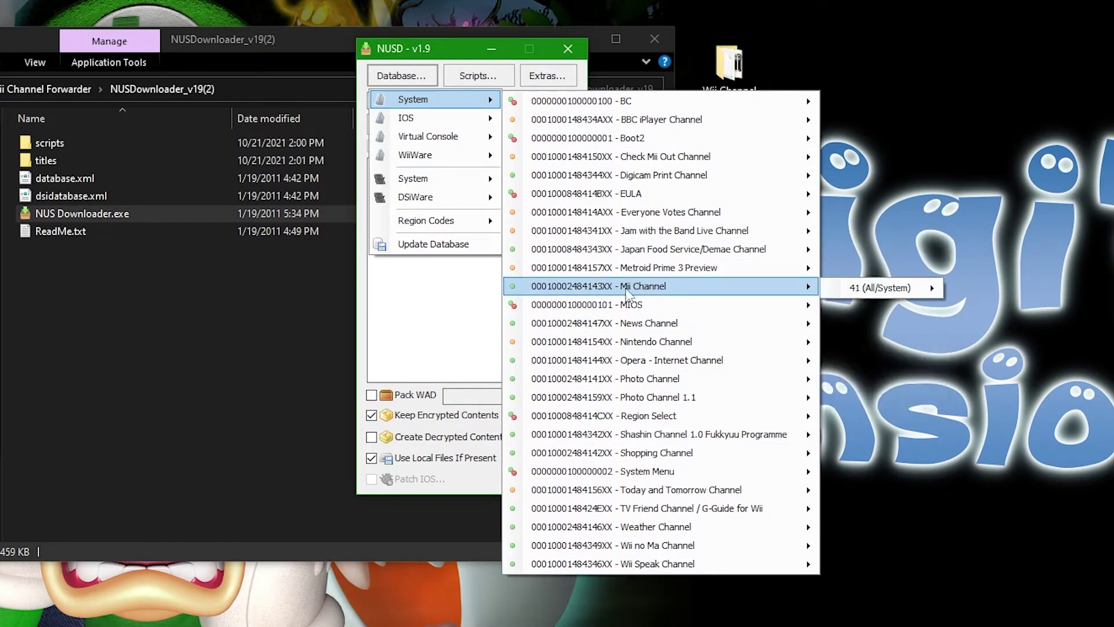
pyautogui.moveTo(864, 295)
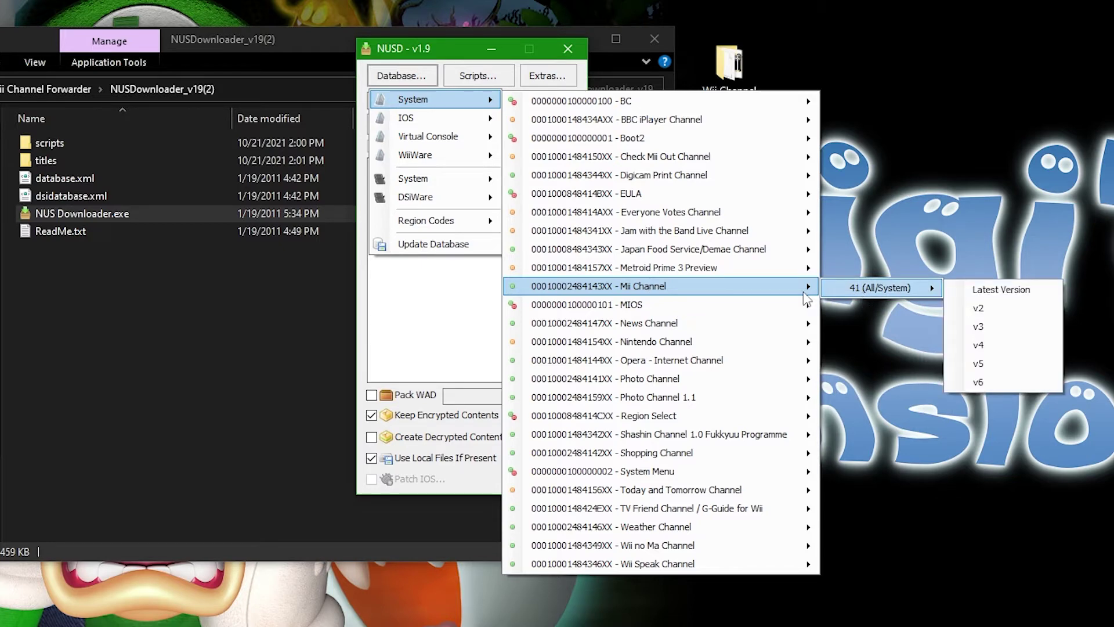
pyautogui.moveTo(792, 328)
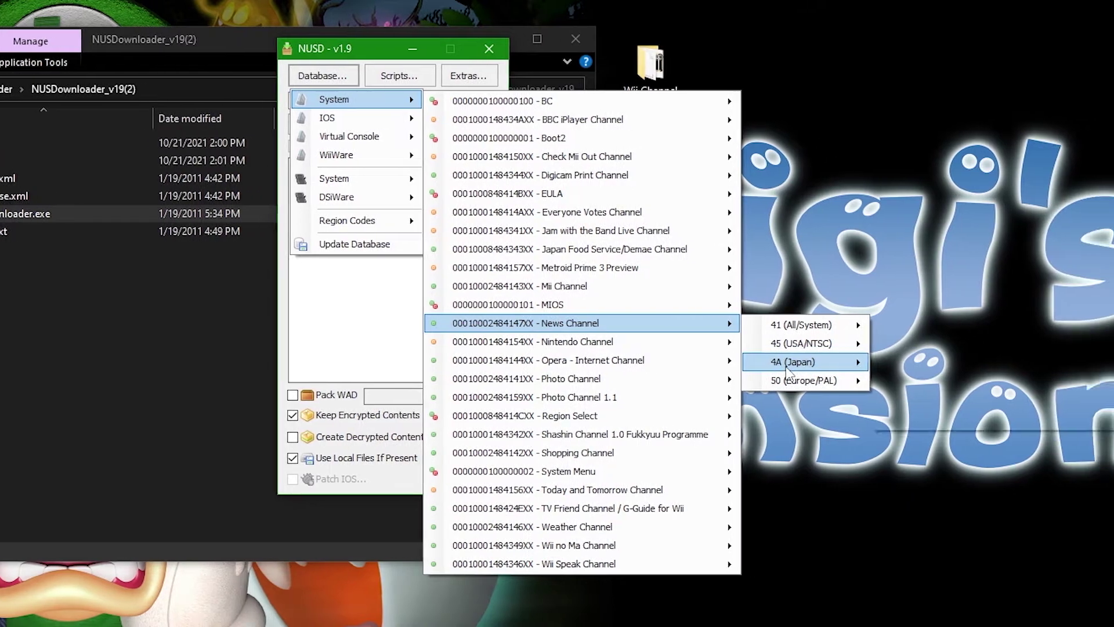
pyautogui.moveTo(866, 367)
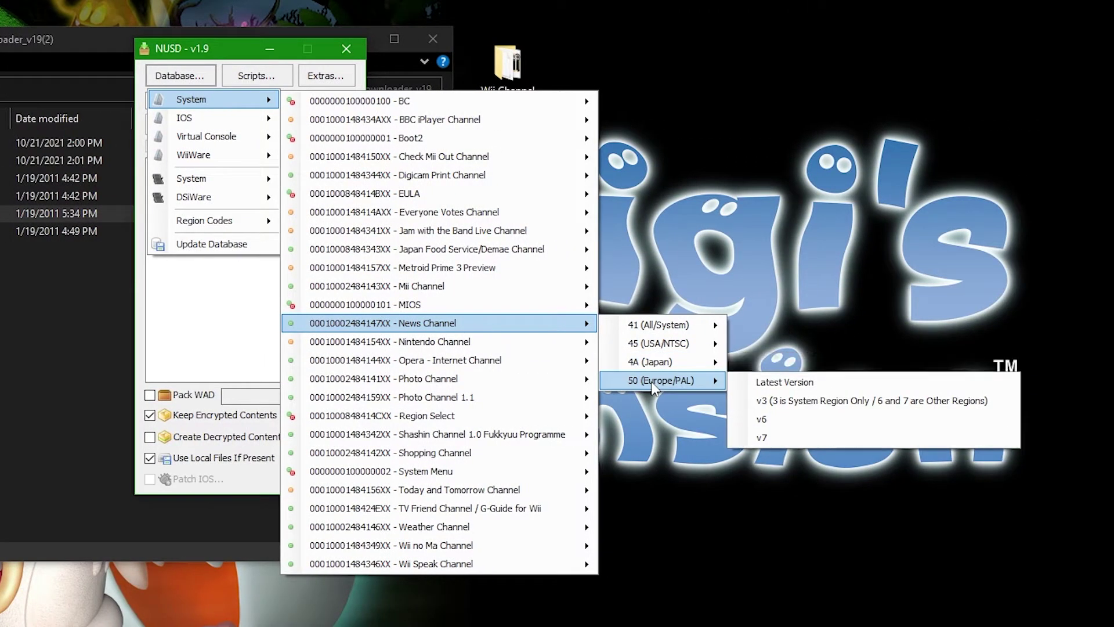
pyautogui.moveTo(720, 346)
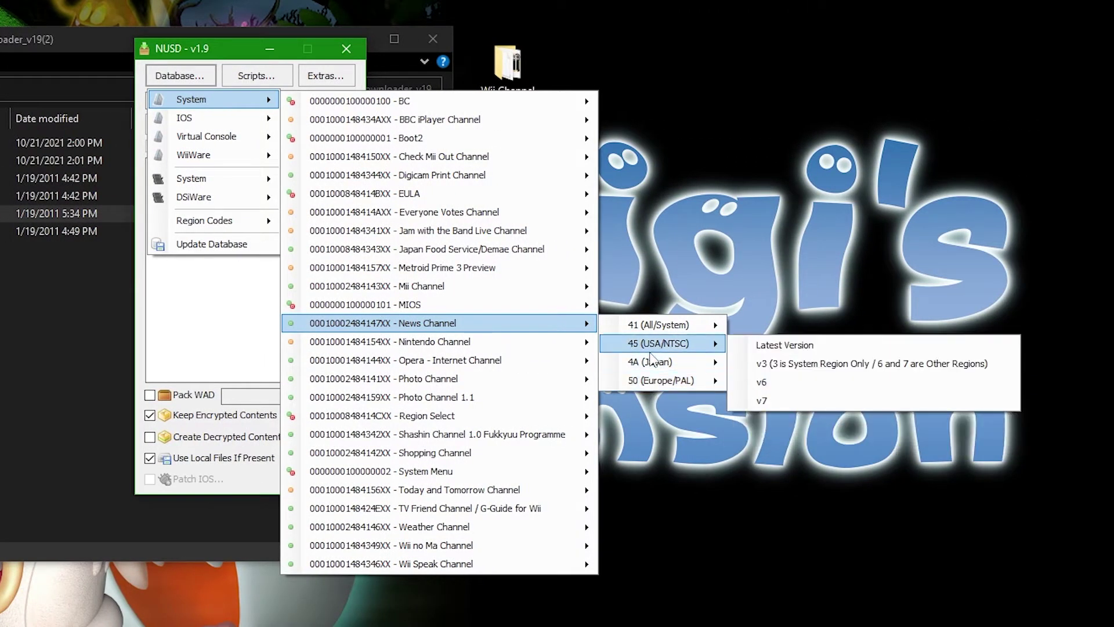
pyautogui.moveTo(634, 357)
pyautogui.moveTo(573, 288)
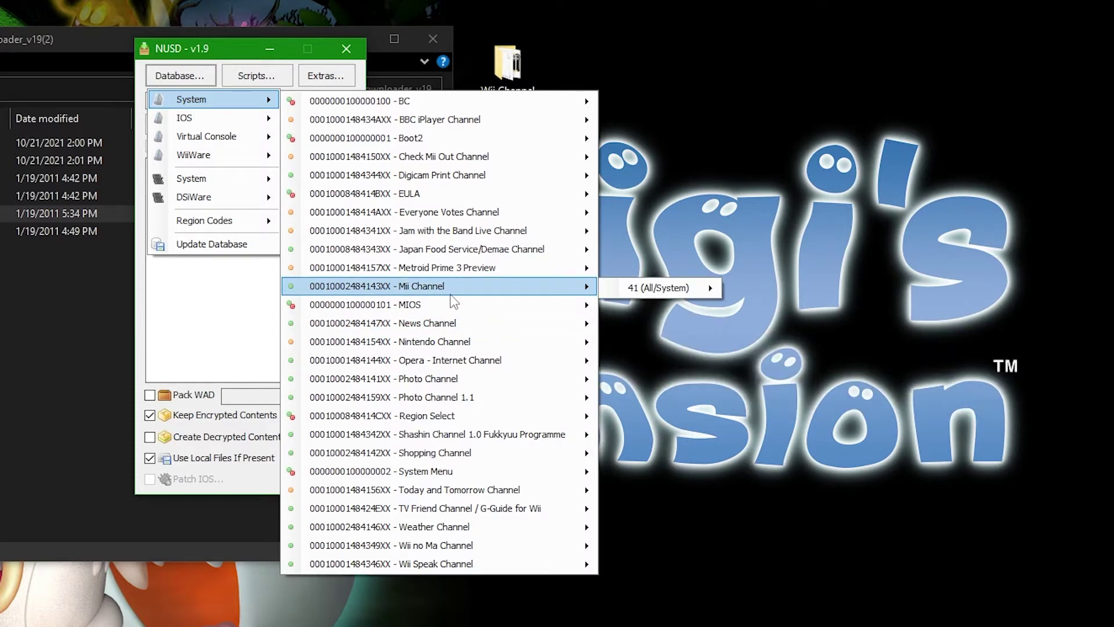
pyautogui.moveTo(648, 299)
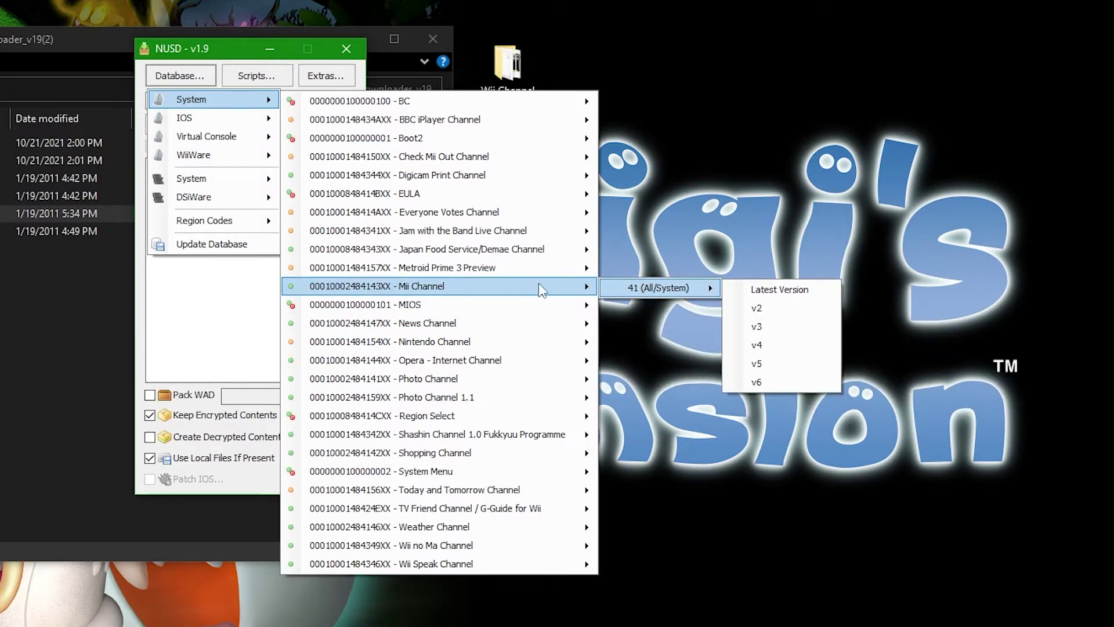
pyautogui.moveTo(520, 323)
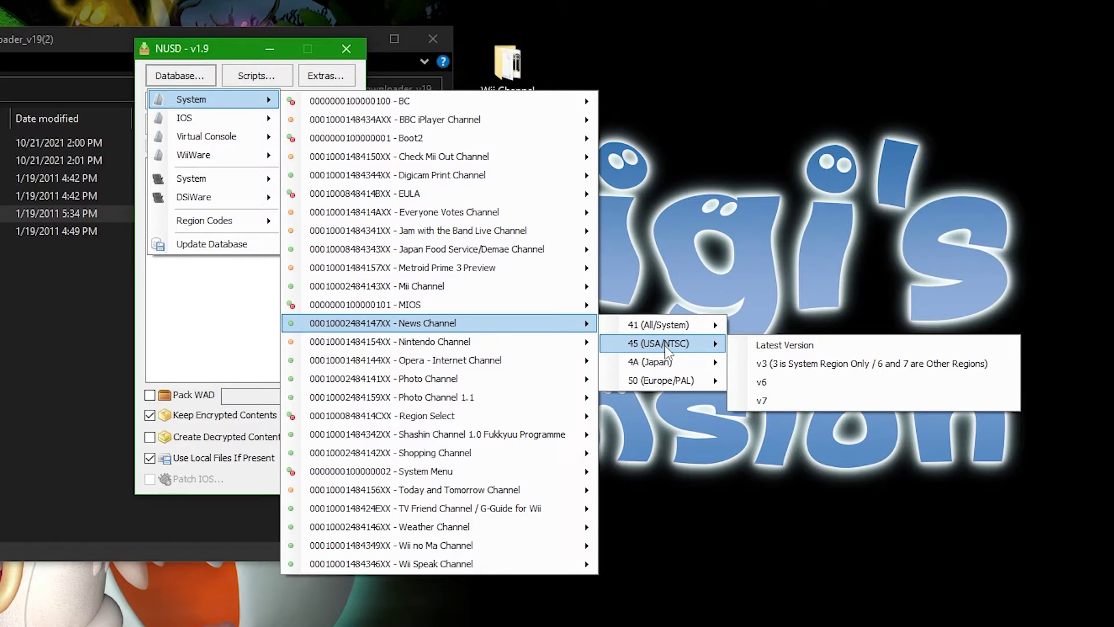
# Step: Select the latest version of the Mii Channel for region 41 (All/System) from the system titles
pyautogui.moveTo(511, 289)
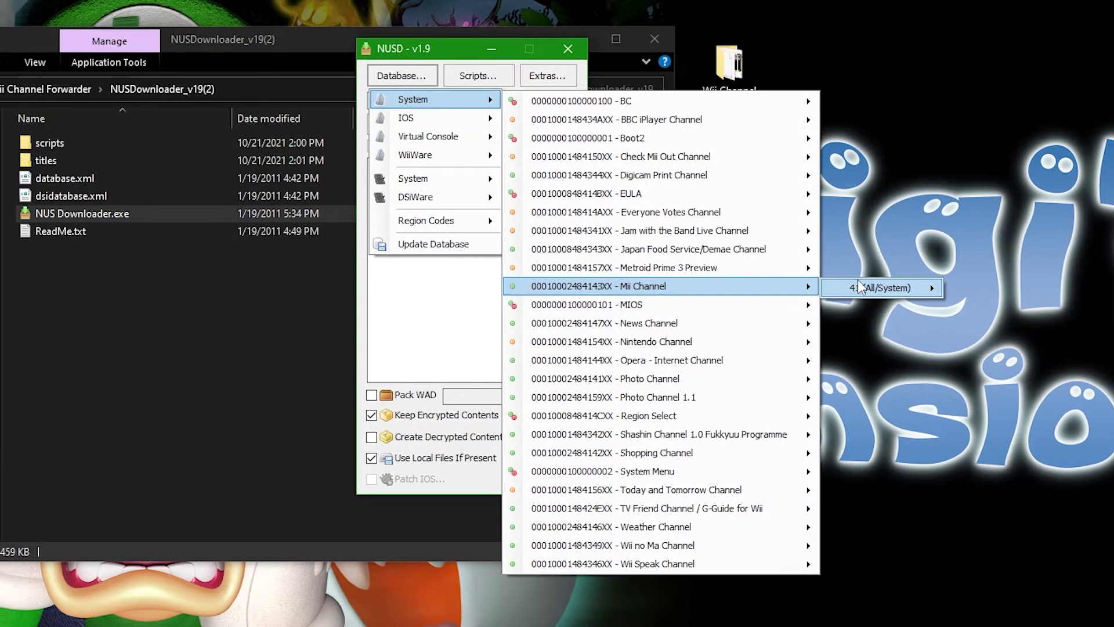
pyautogui.moveTo(724, 285)
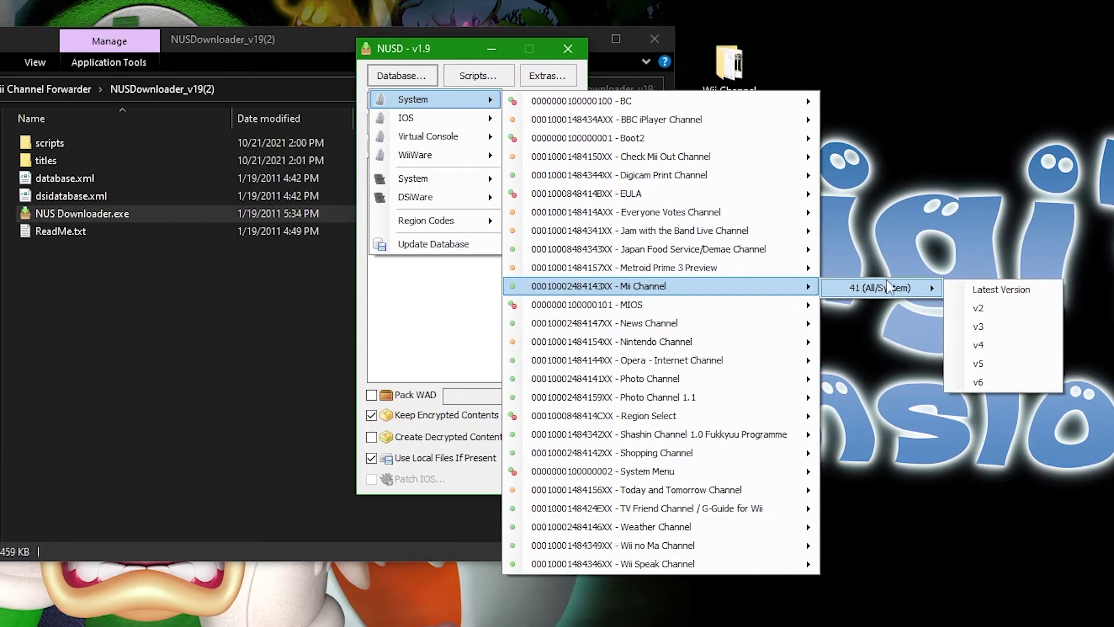
pyautogui.click(959, 289)
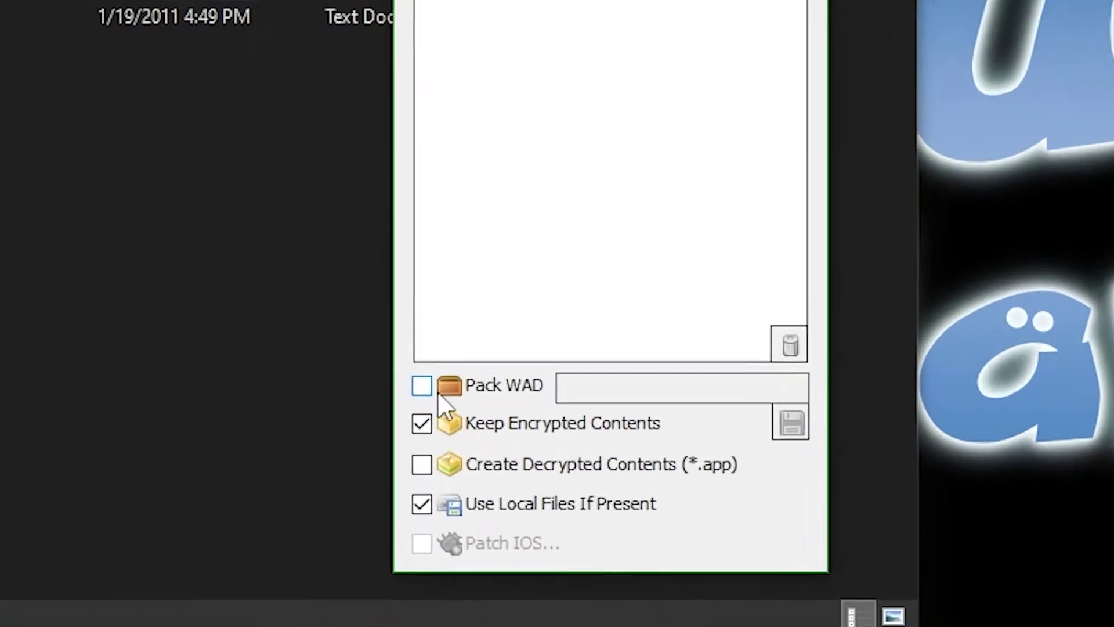
# Step: Download the Mii Channel with Pack WAD enabled, and close the downloader once it finishes
pyautogui.click(485, 425)
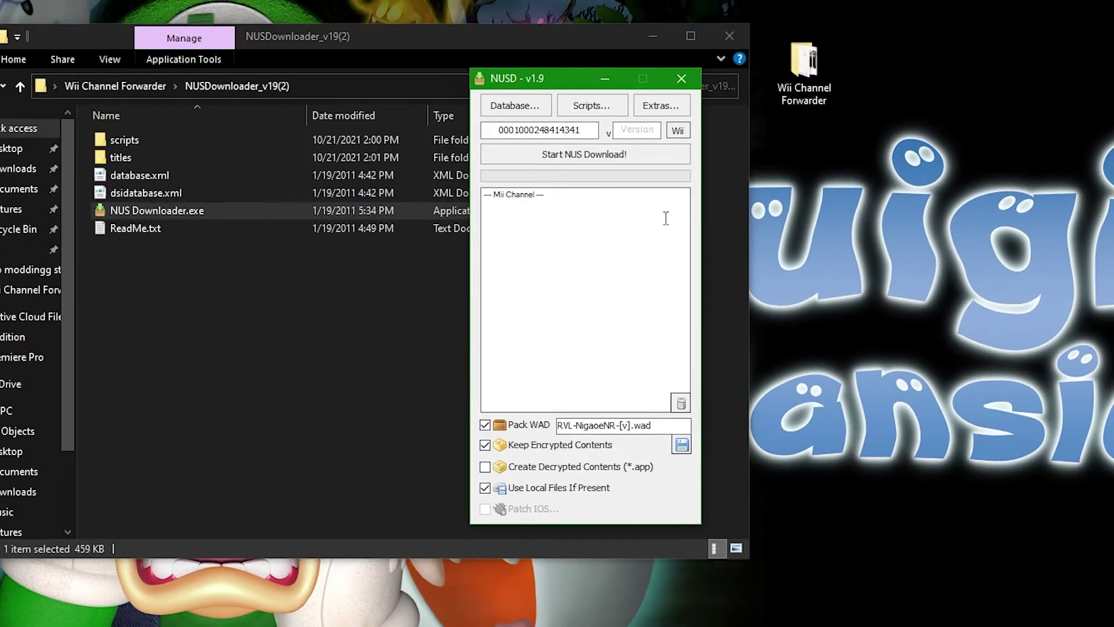
pyautogui.click(616, 151)
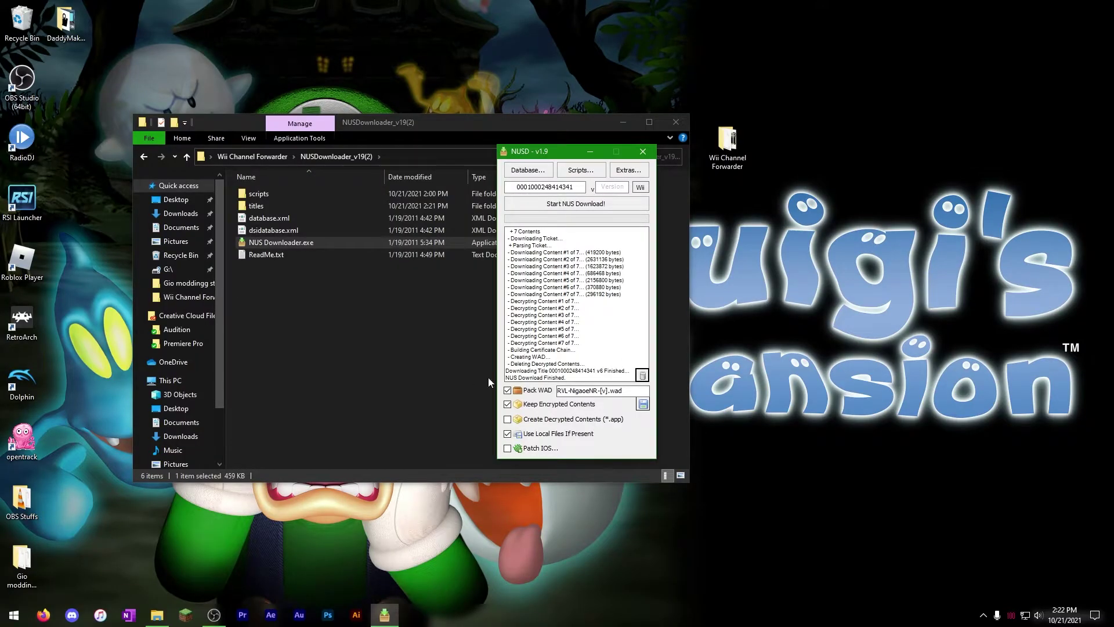
pyautogui.click(643, 151)
pyautogui.moveTo(372, 131); pyautogui.dragTo(429, 143)
pyautogui.doubleClick(348, 218)
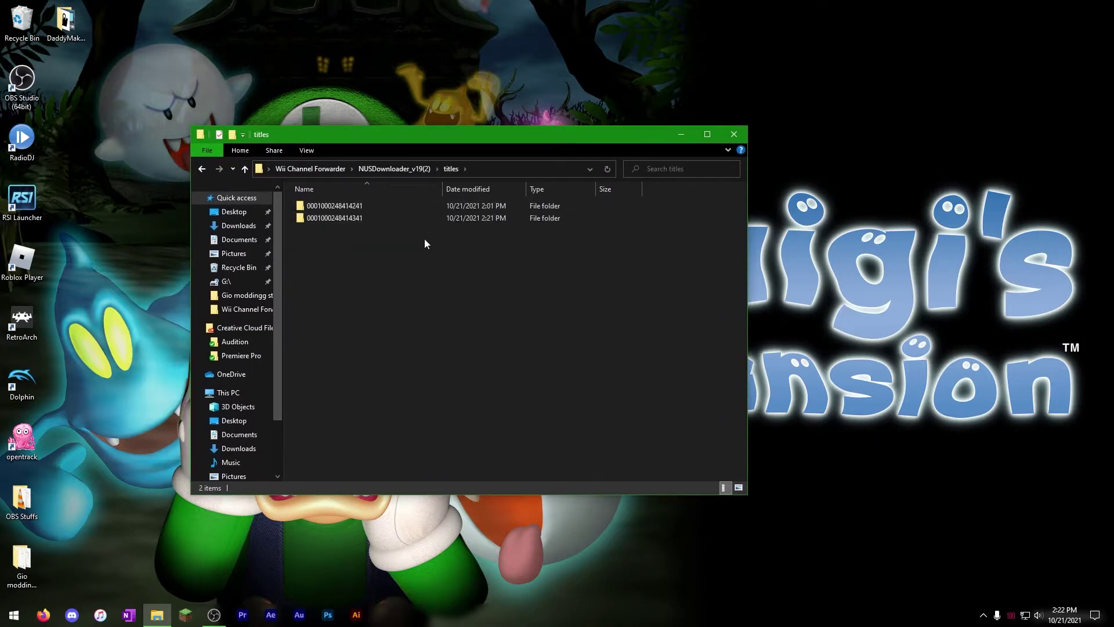
pyautogui.doubleClick(441, 218)
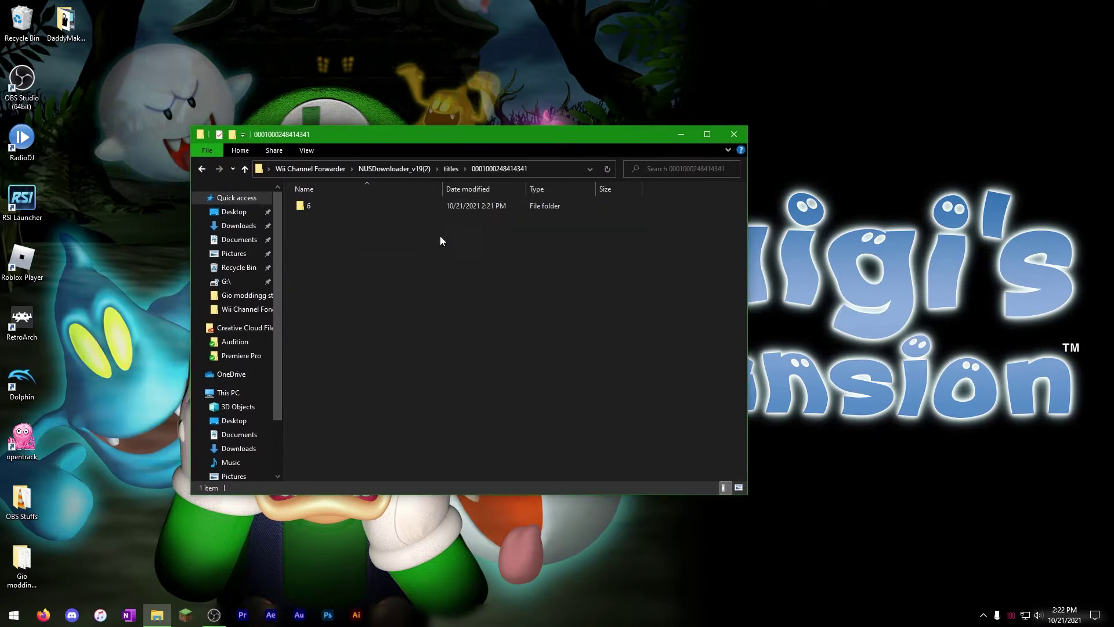
pyautogui.doubleClick(373, 205)
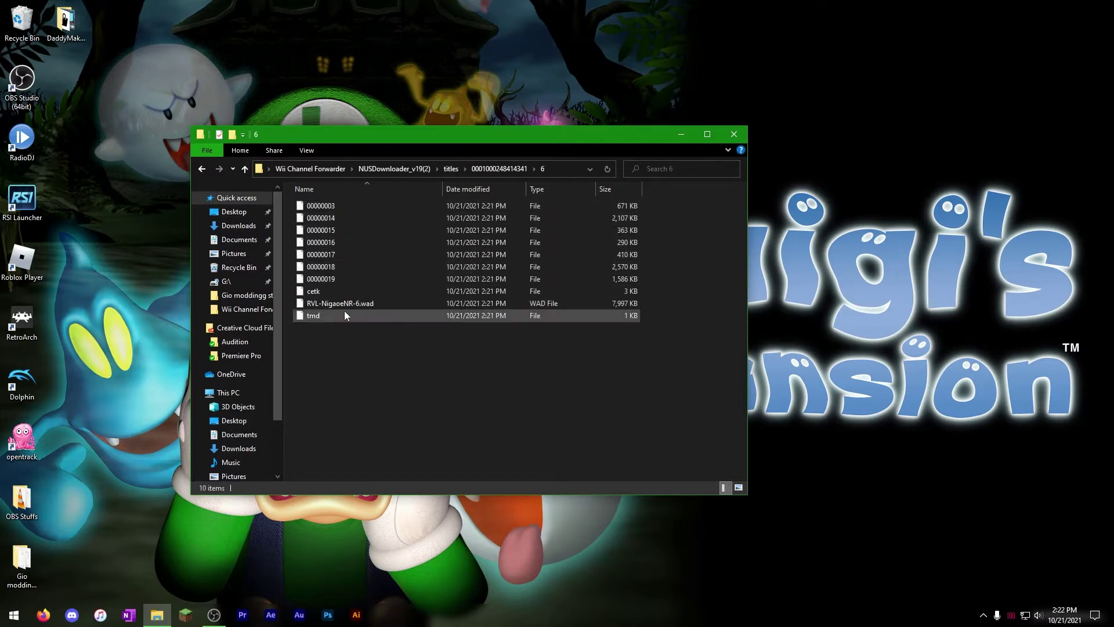
# Step: Transfer RVL-NigaoeNR-6.wad from the version folder into the main Wii Channel Forwarder folder
pyautogui.click(322, 304)
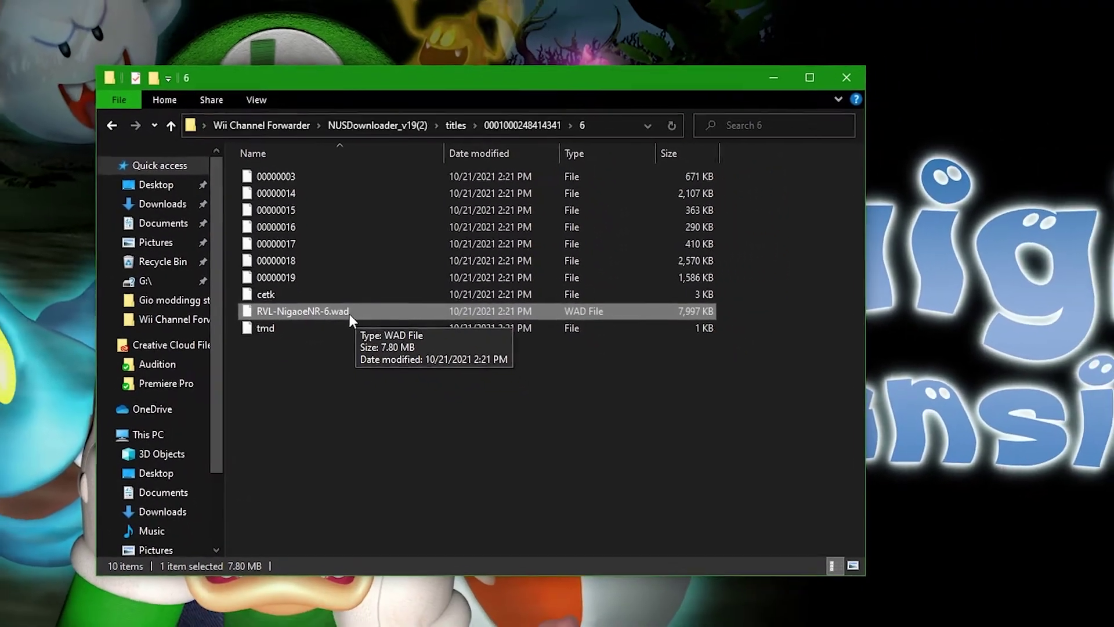
pyautogui.click(347, 313)
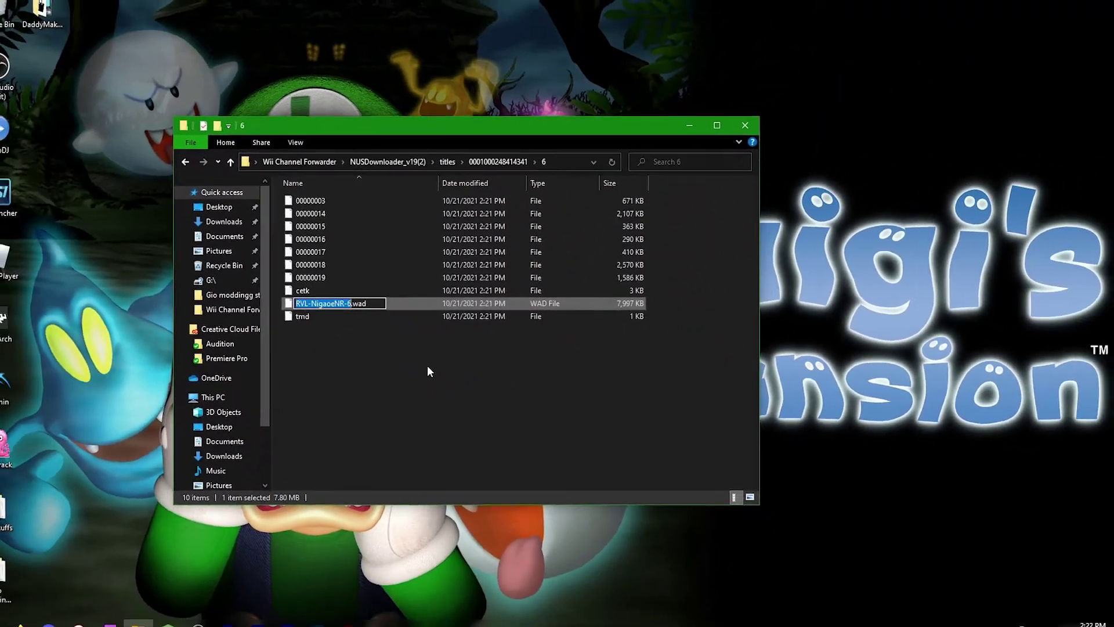
pyautogui.press('Return')
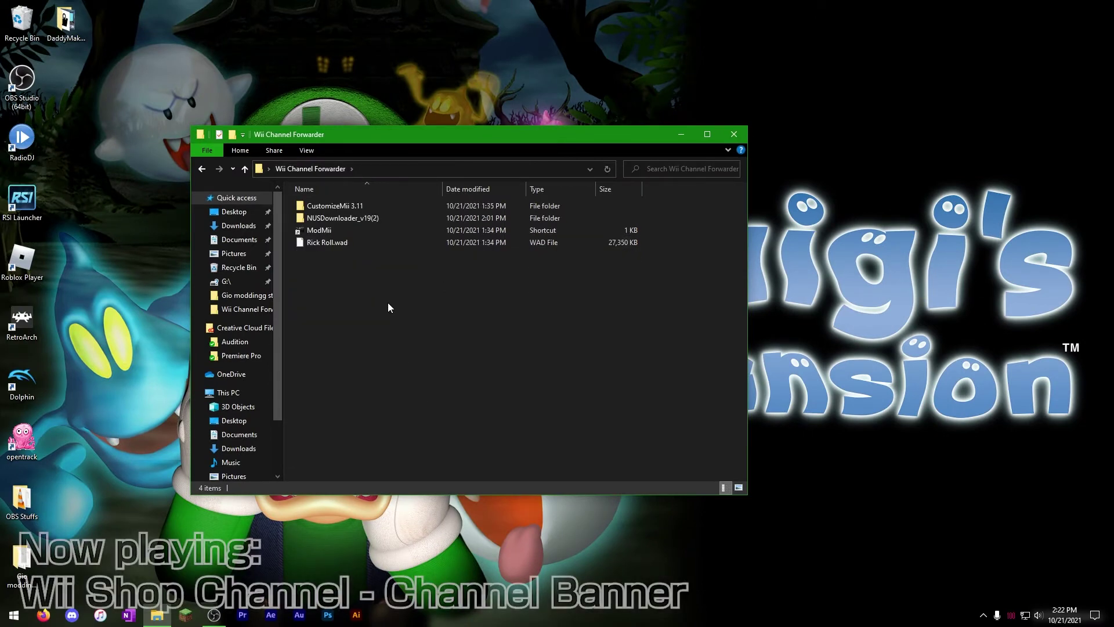
pyautogui.click(388, 307)
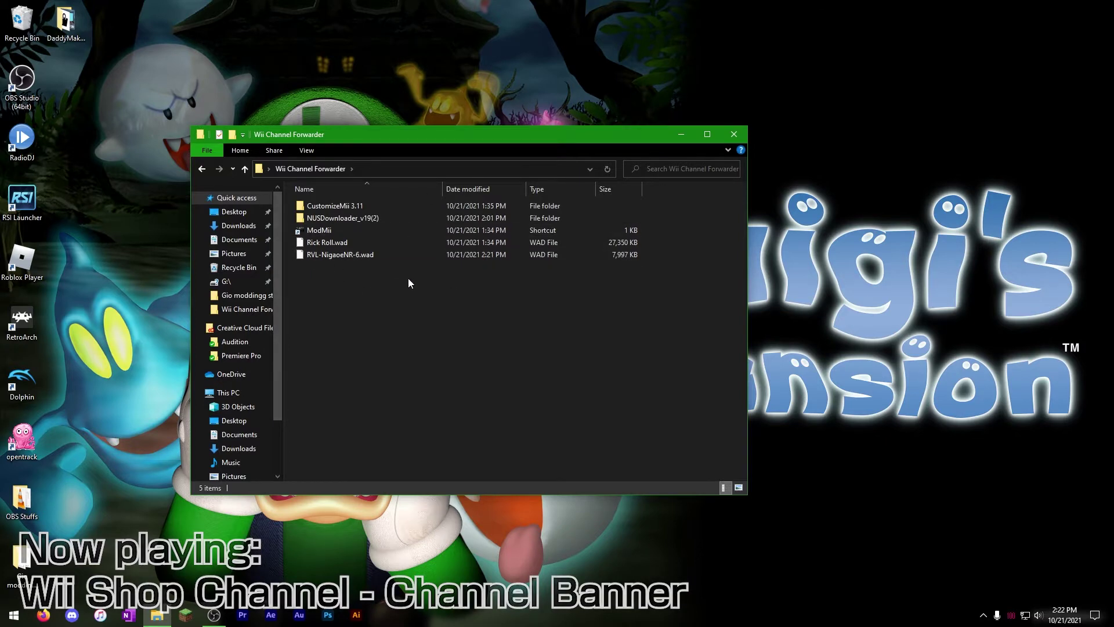
# Step: Launch ModMii from its shortcut and accept the disclaimer by entering "I agree"
pyautogui.doubleClick(359, 231)
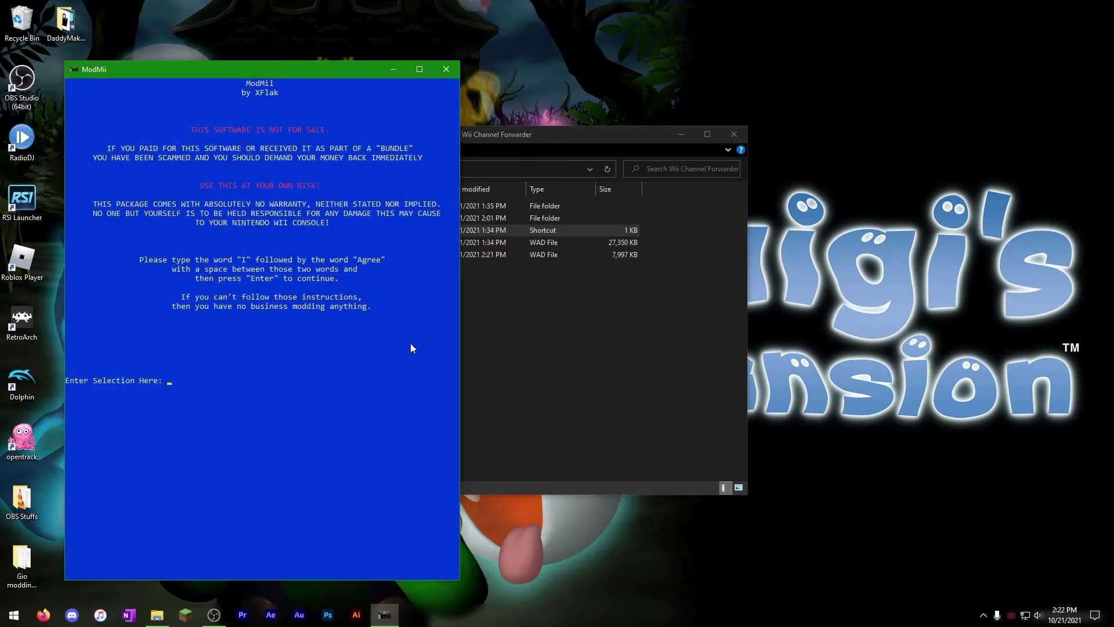
pyautogui.moveTo(280, 72); pyautogui.dragTo(555, 47)
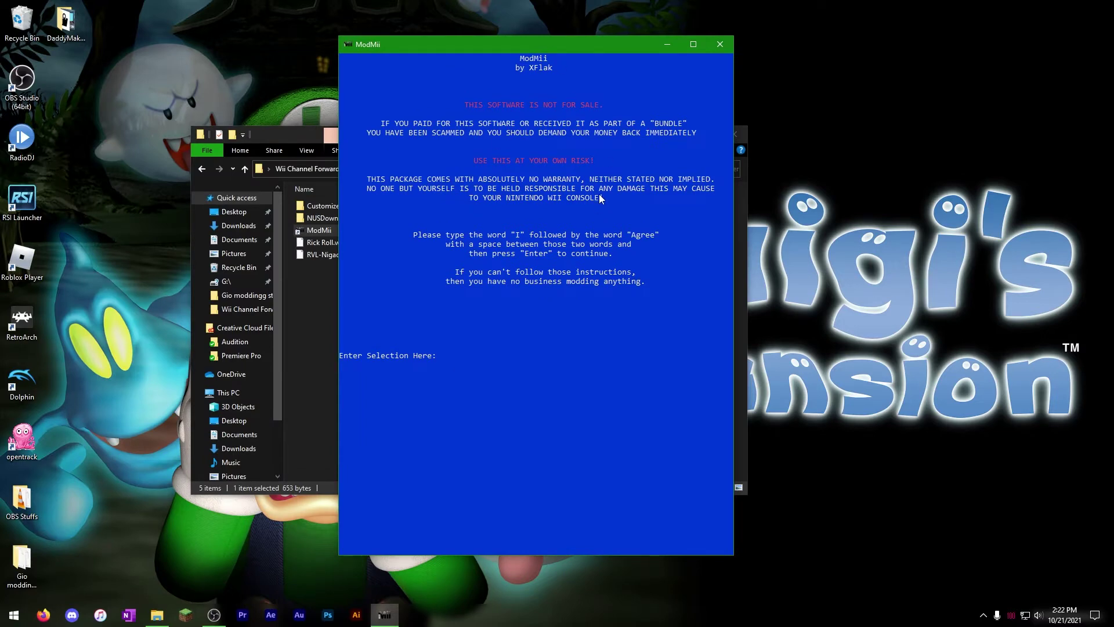
pyautogui.write('I agree')
pyautogui.press('Return')
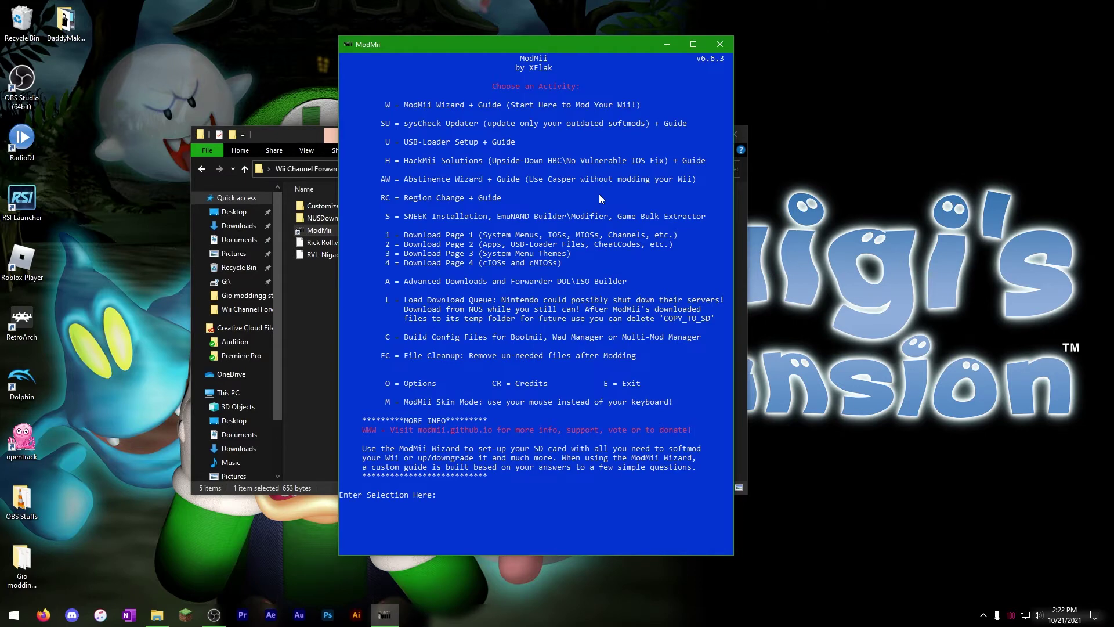
# Step: Go to ModMii's Advanced Downloads and open the Forwarder DOL\ISO Builder
pyautogui.write('a')
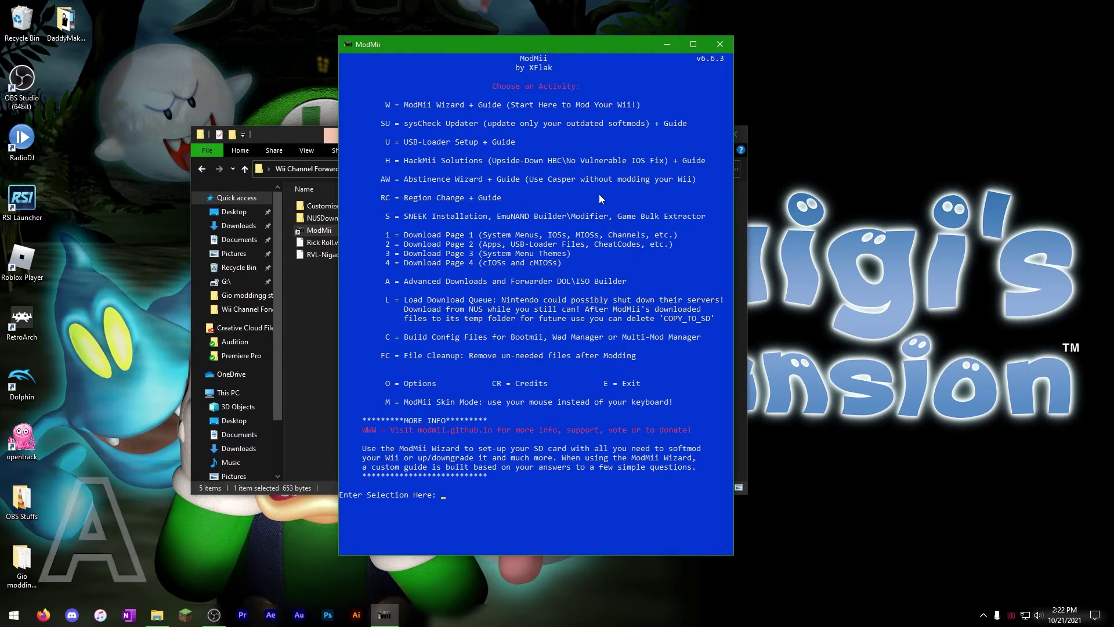
pyautogui.press('Return')
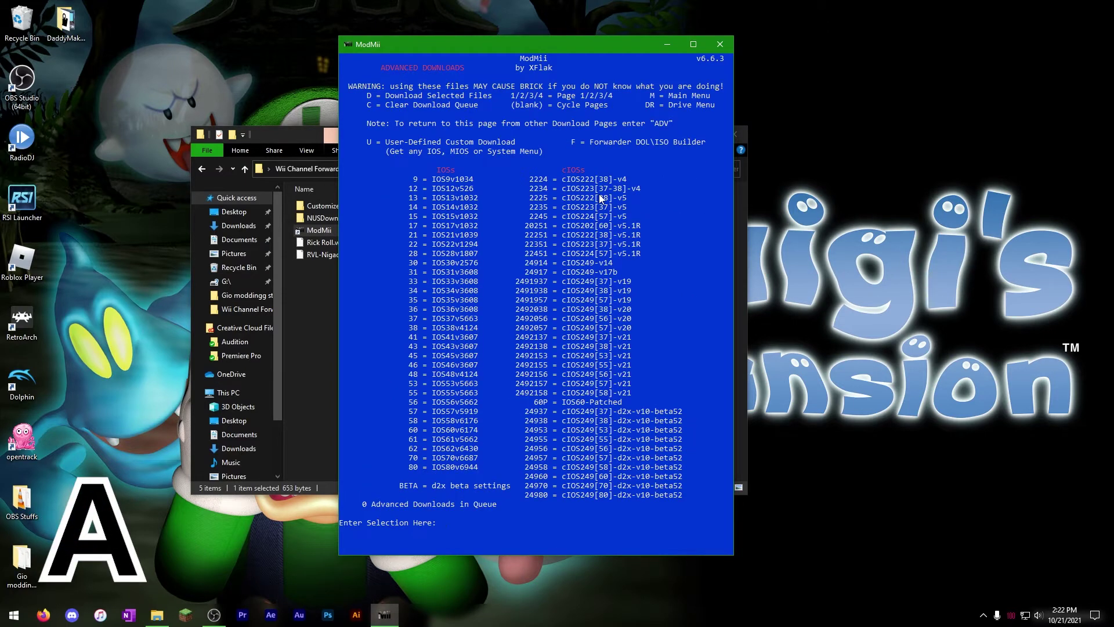
pyautogui.write('f')
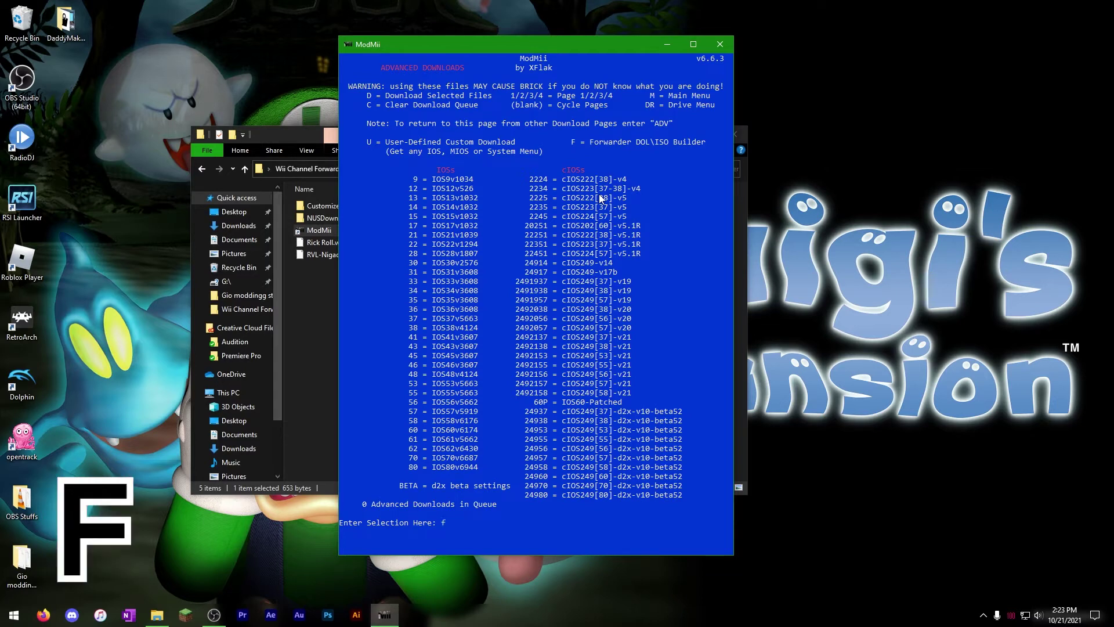
pyautogui.press('Return')
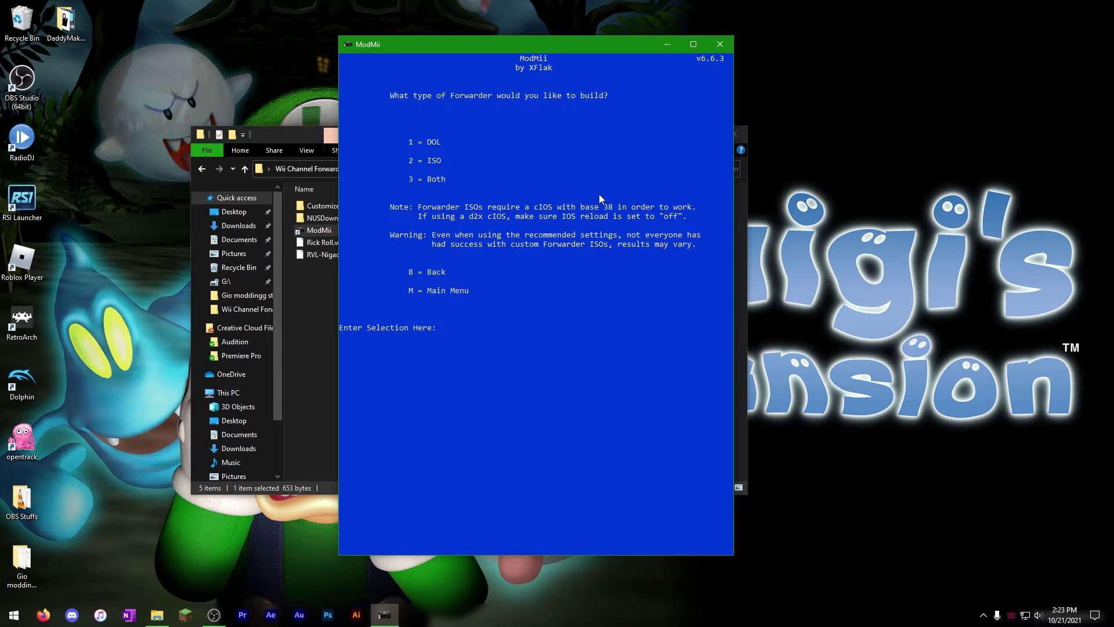
# Step: Choose DOL as the forwarder format and Channel Forwarder as the forwarder type
pyautogui.write('1')
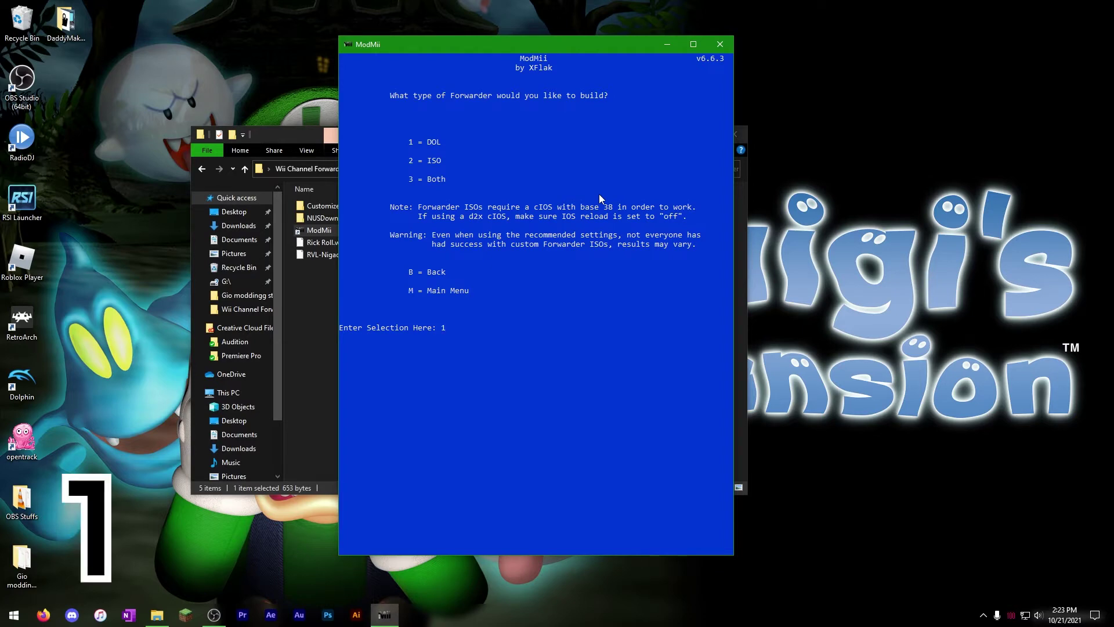
pyautogui.press('Return')
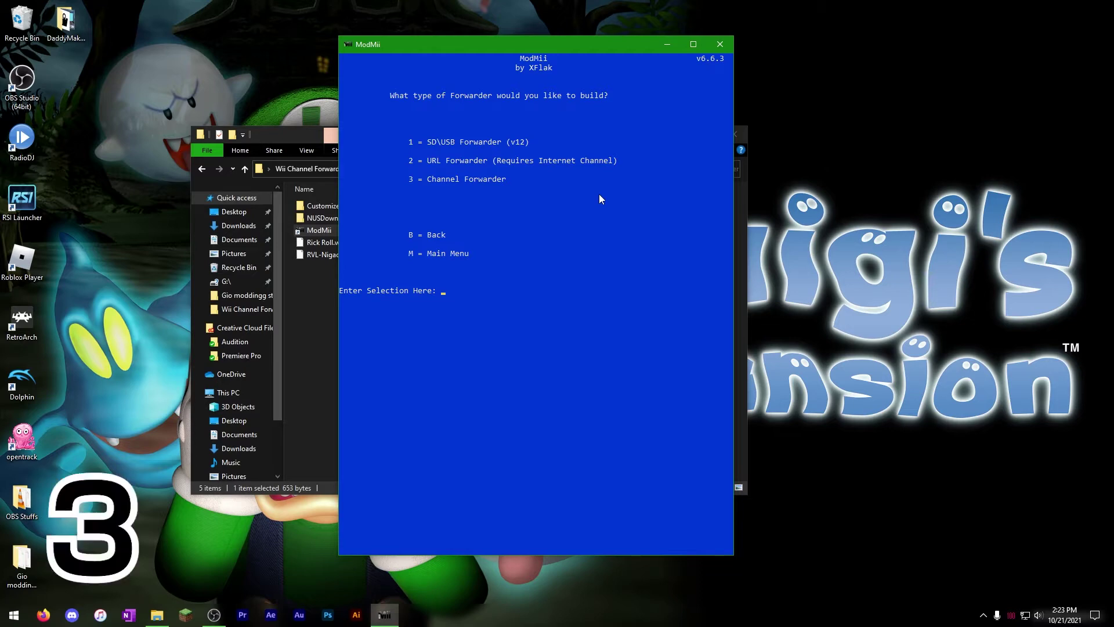
pyautogui.press('Return')
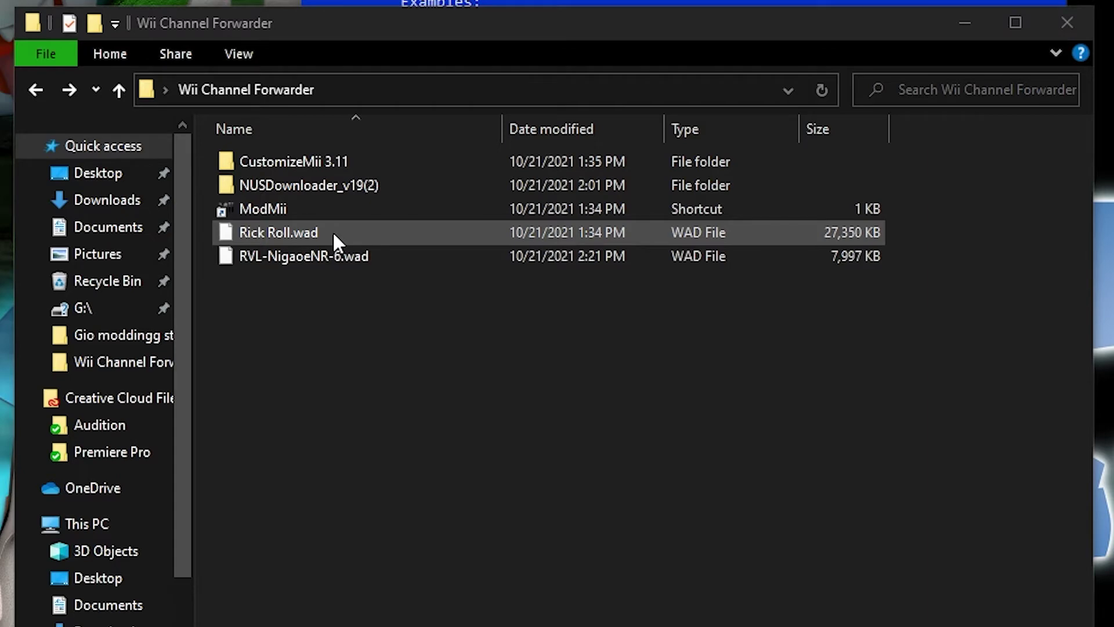
# Step: Look up the Title ID of Rick Roll.wad in CustomizeMii's options and close CustomizeMii
pyautogui.click(376, 301)
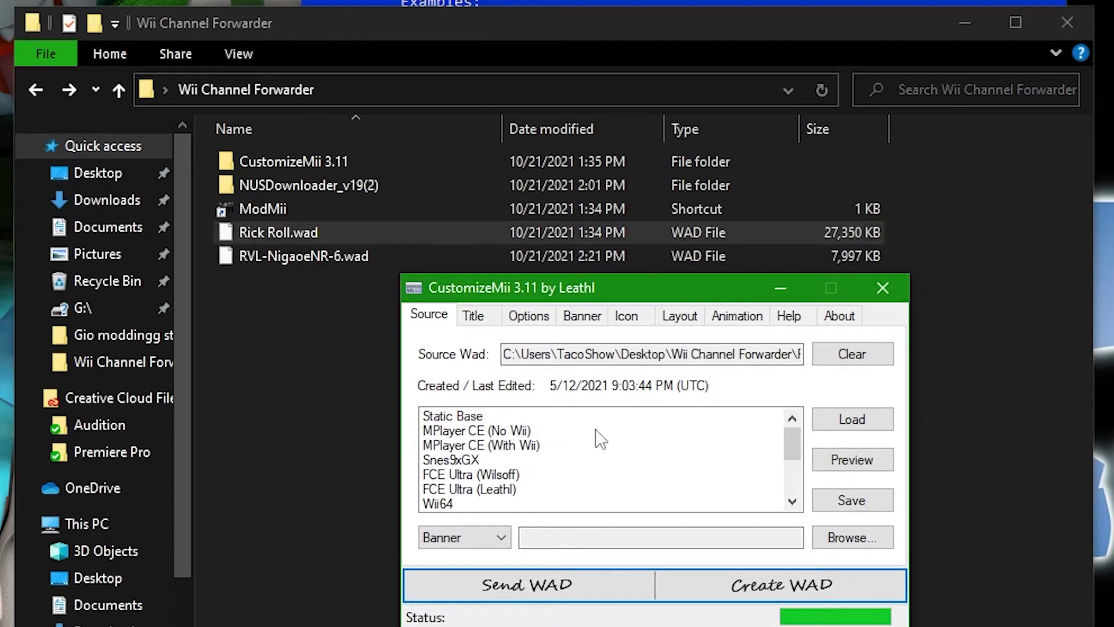
pyautogui.click(529, 318)
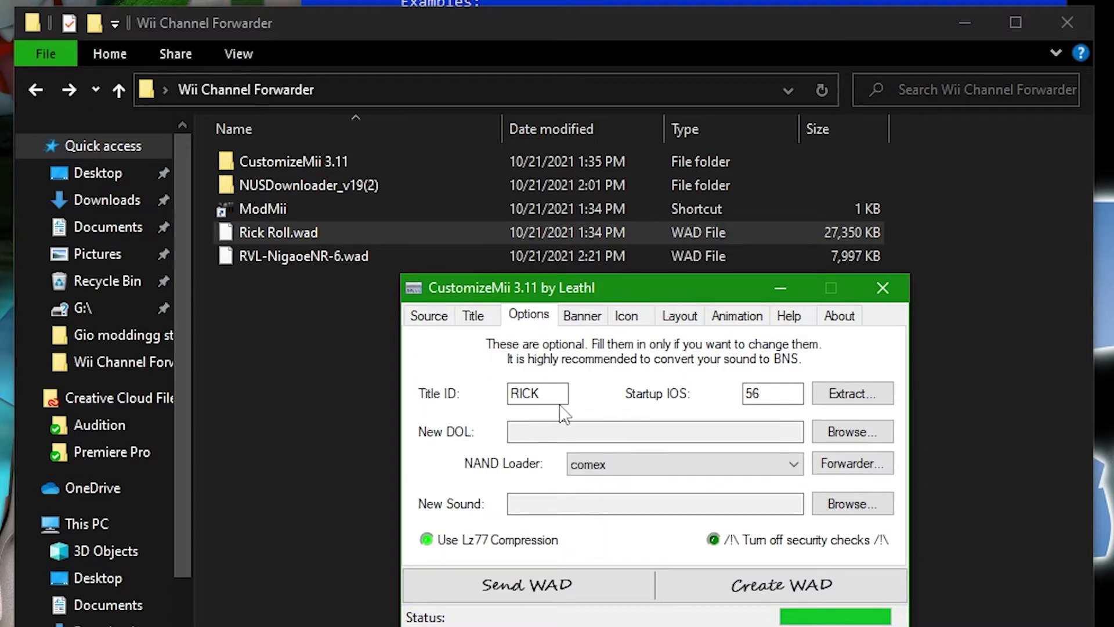
pyautogui.click(531, 392)
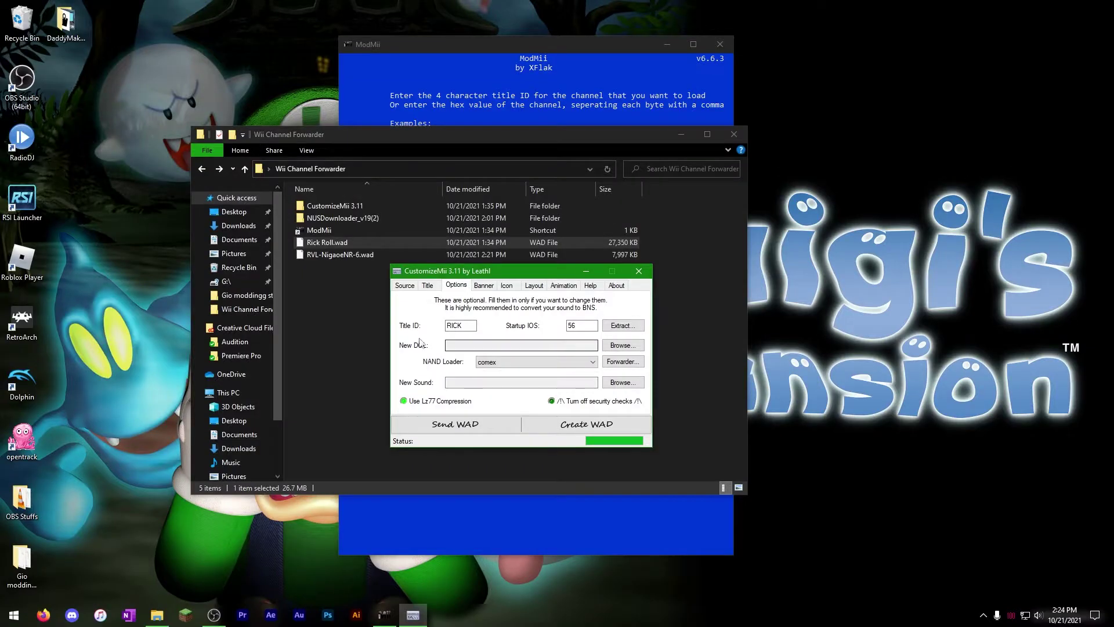
pyautogui.click(883, 290)
# Step: In ModMii, enter RICK as the title ID of the channel to load and name the forwarder MiiChannel
pyautogui.click(539, 48)
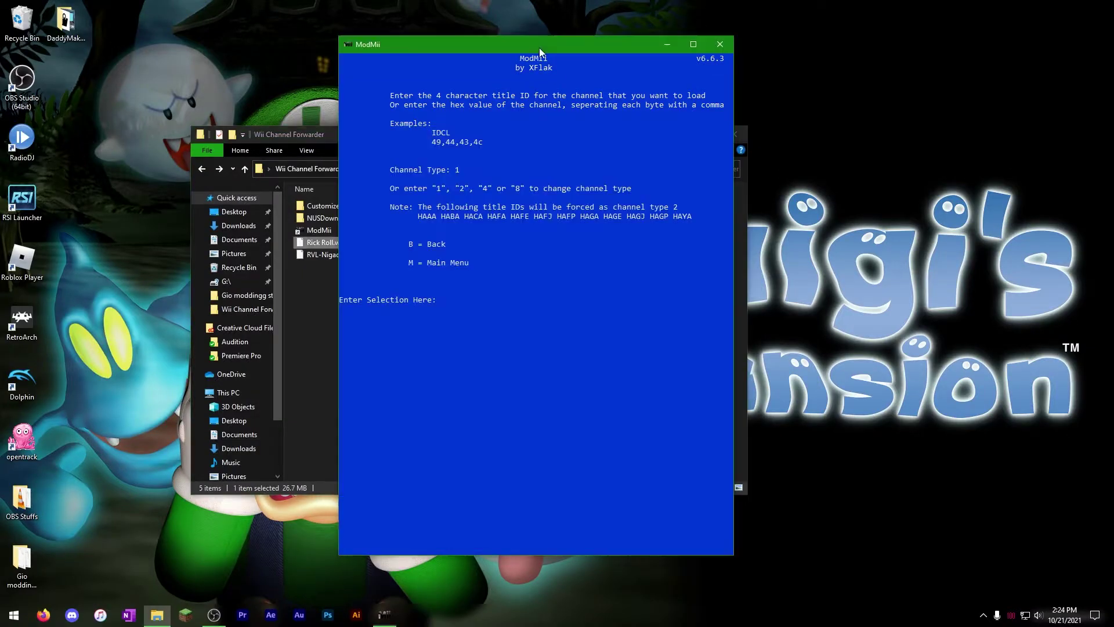
pyautogui.write('RICK')
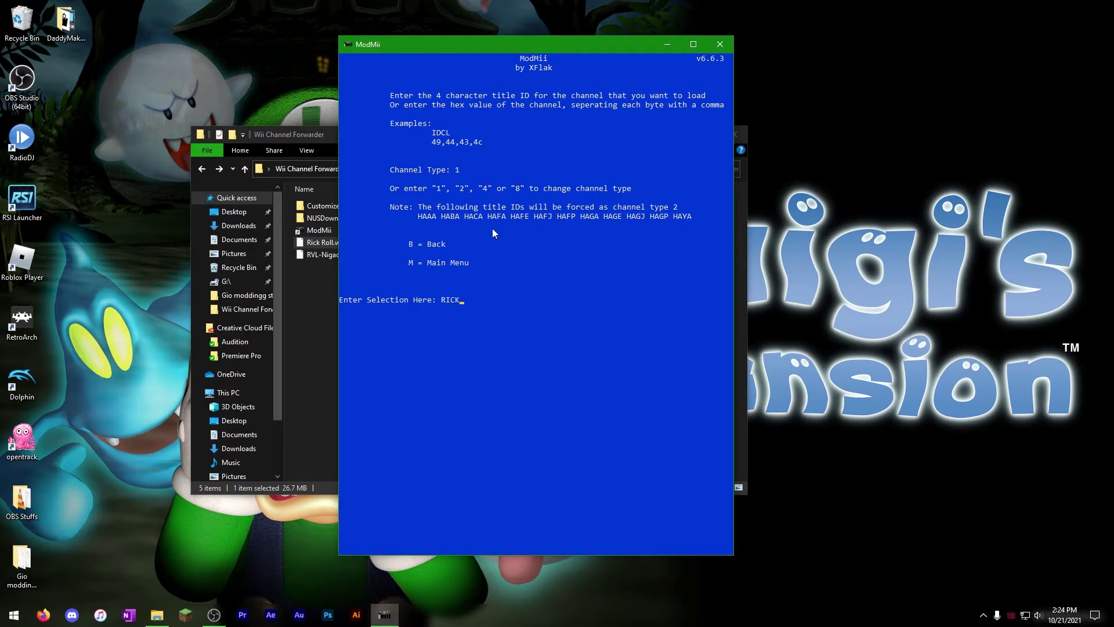
pyautogui.press('Return')
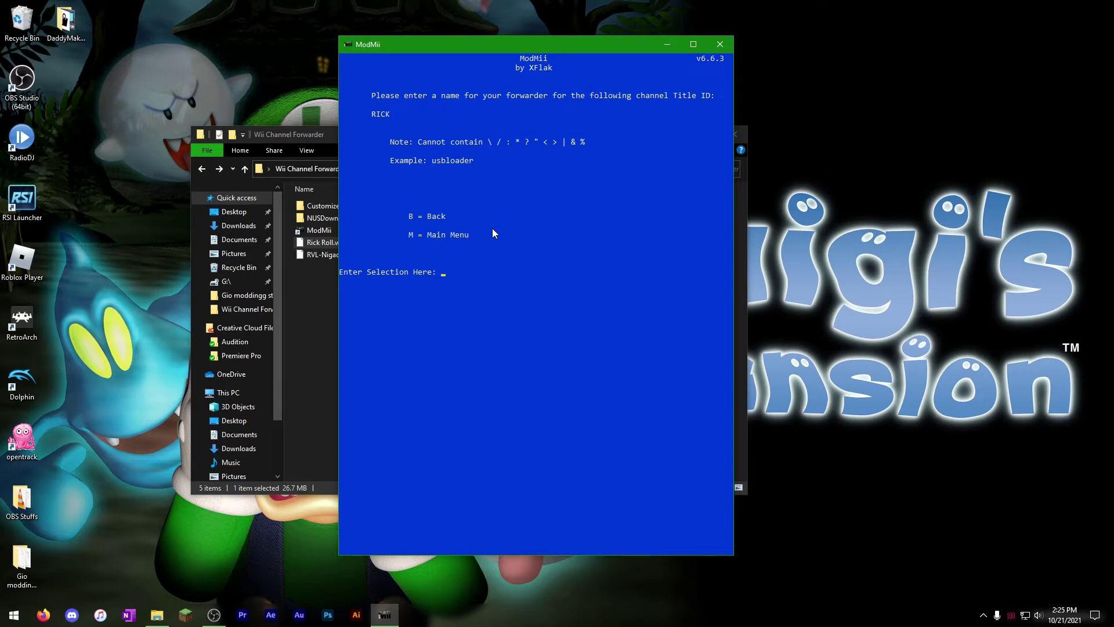
pyautogui.write('MiiChannel')
pyautogui.press('Return')
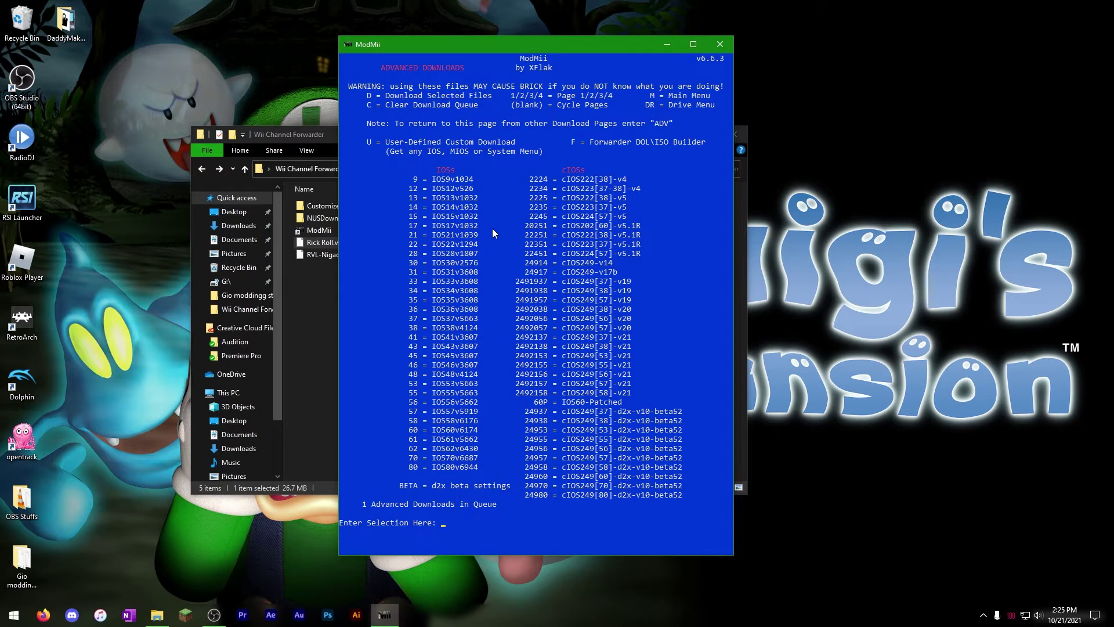
# Step: Go to ModMii's Download Page 1 and download the queued MiiChannel forwarder DOL
pyautogui.write('1')
pyautogui.press('Return')
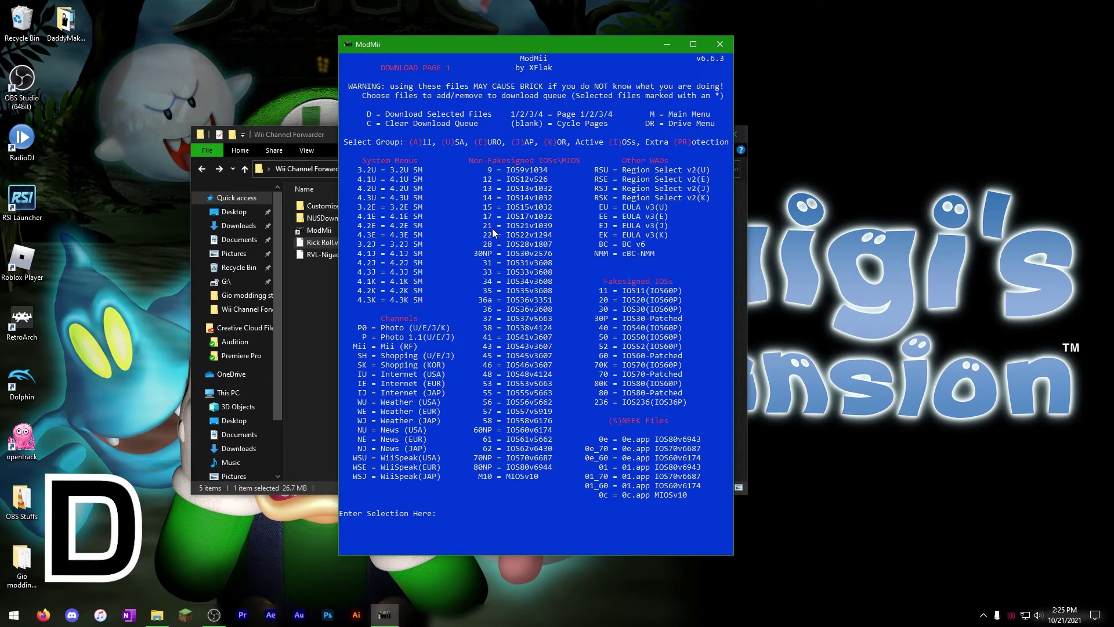
pyautogui.write('D')
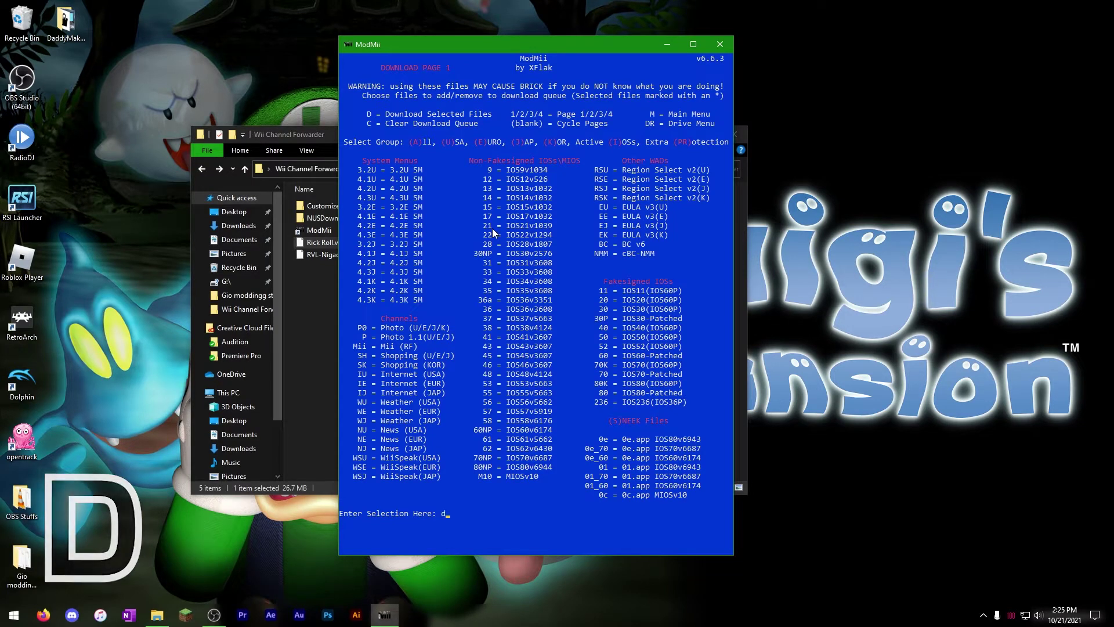
pyautogui.press('Return')
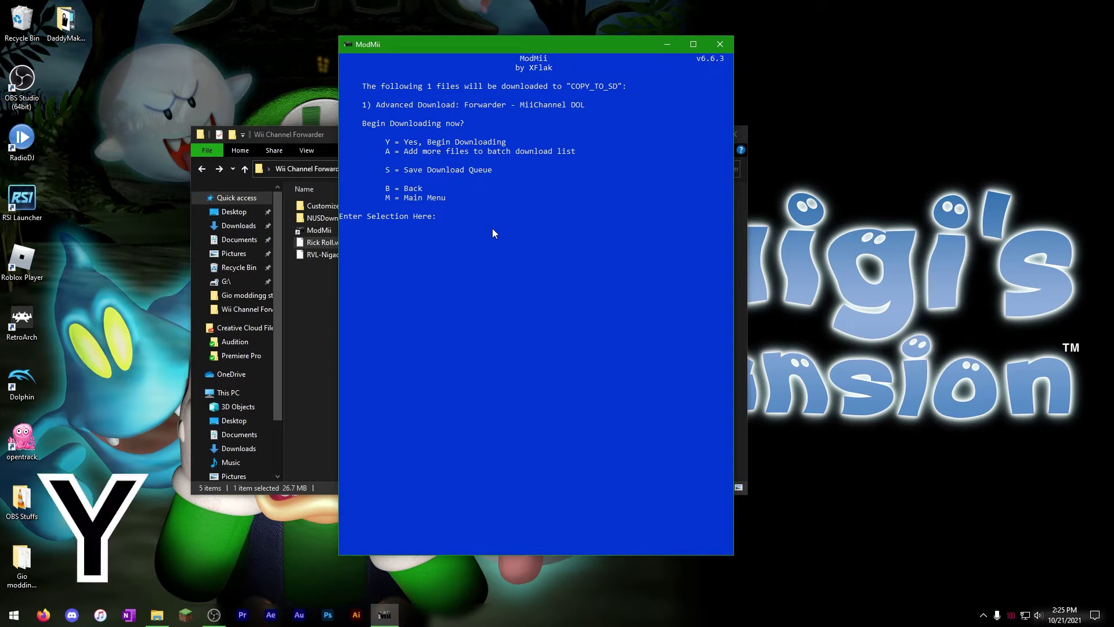
pyautogui.write('Y')
pyautogui.press('Return')
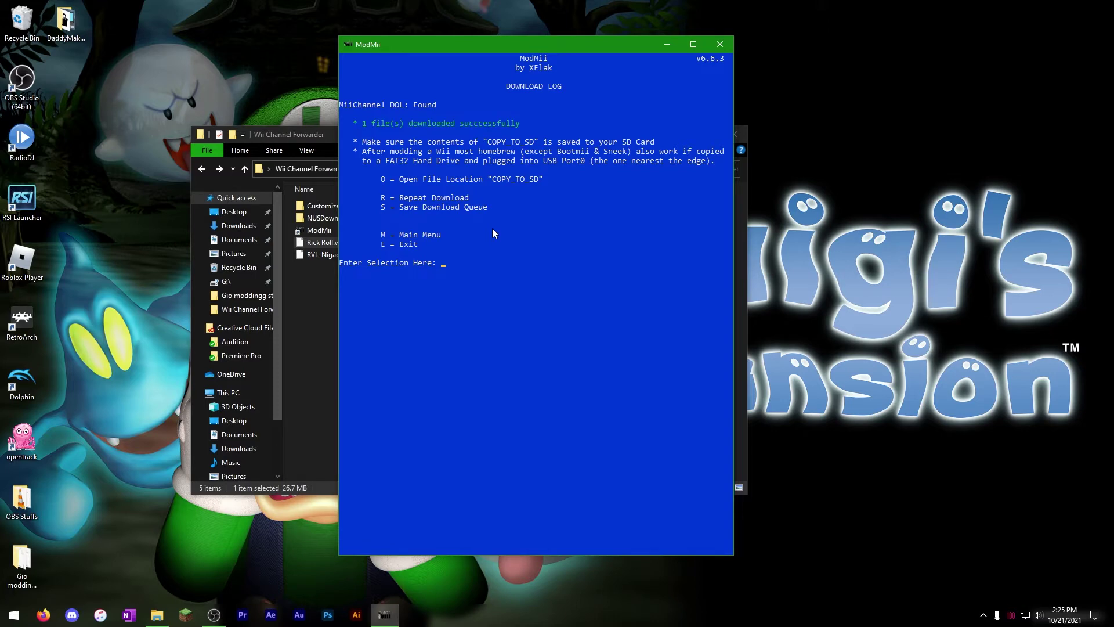
# Step: Transfer MiiChannel.dol from the DOLS folder inside COPY_TO_SD into the Wii Channel Forwarder folder and exit ModMii
pyautogui.press('o')
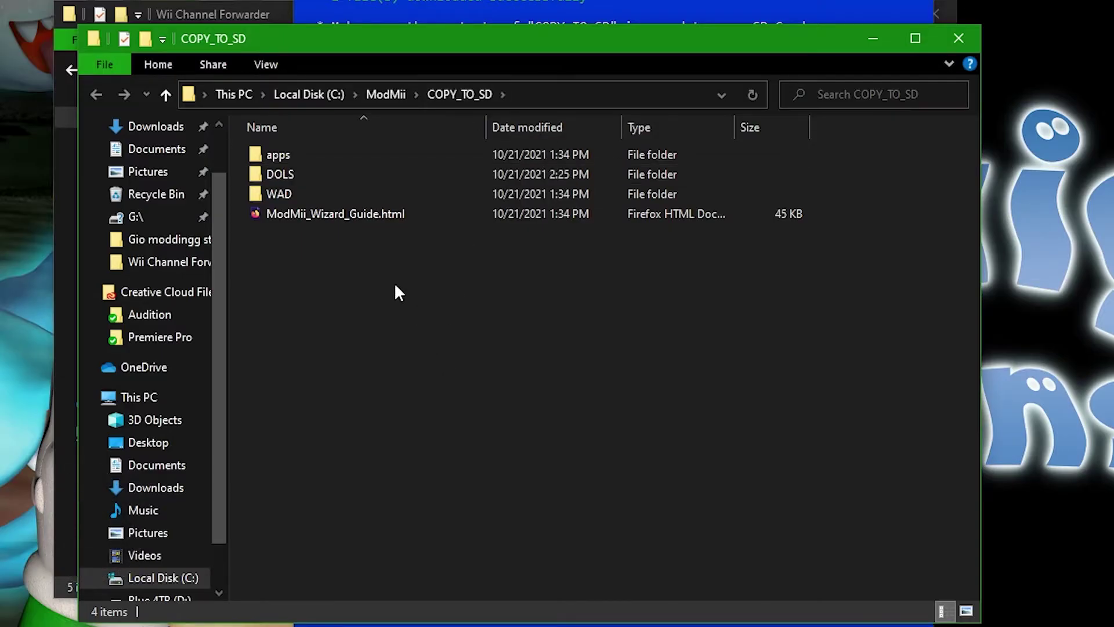
pyautogui.doubleClick(291, 175)
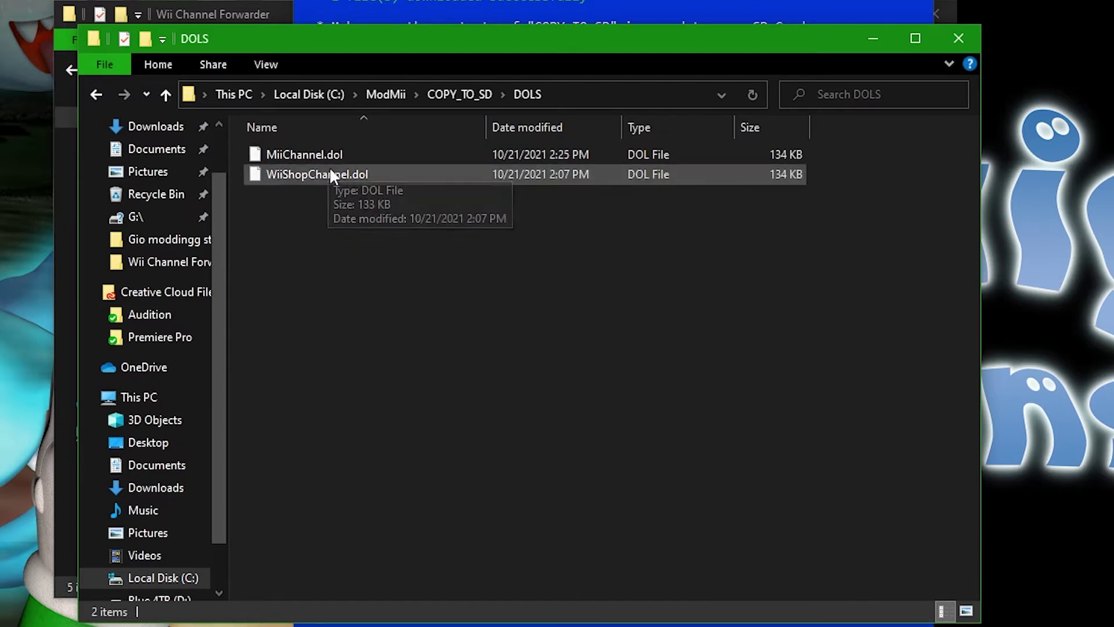
pyautogui.click(278, 158)
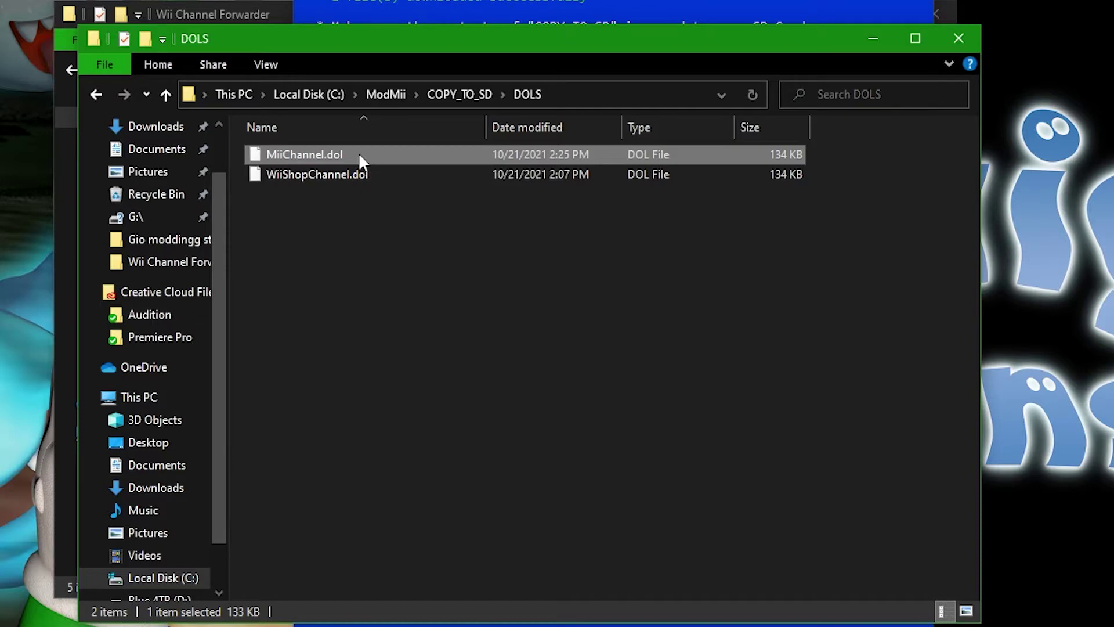
pyautogui.click(959, 39)
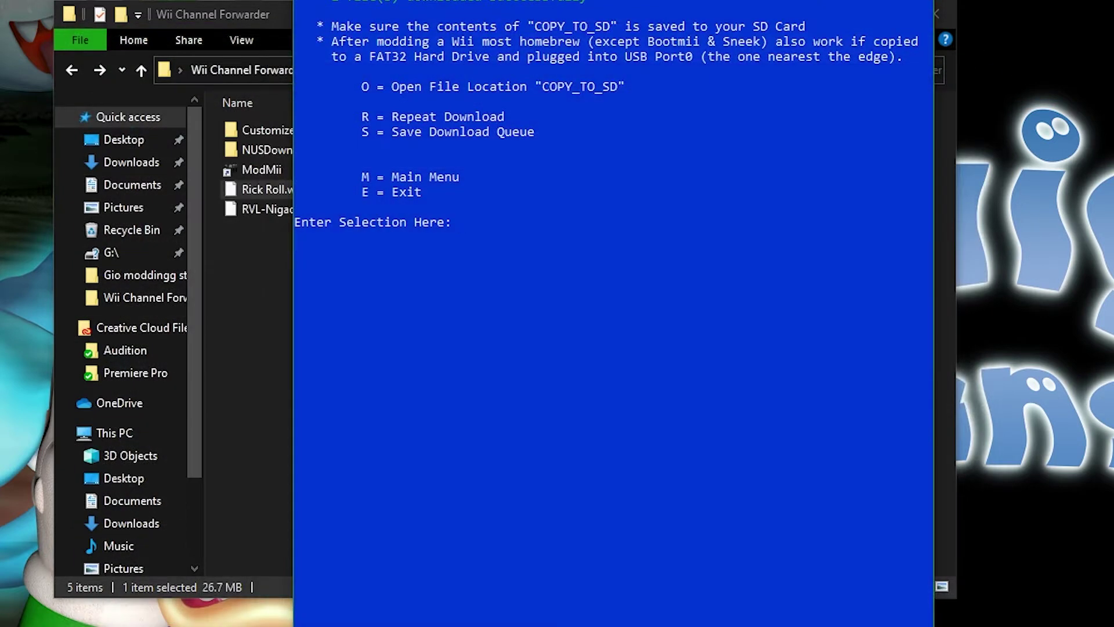
pyautogui.write('e')
pyautogui.press('Return')
pyautogui.click(479, 283)
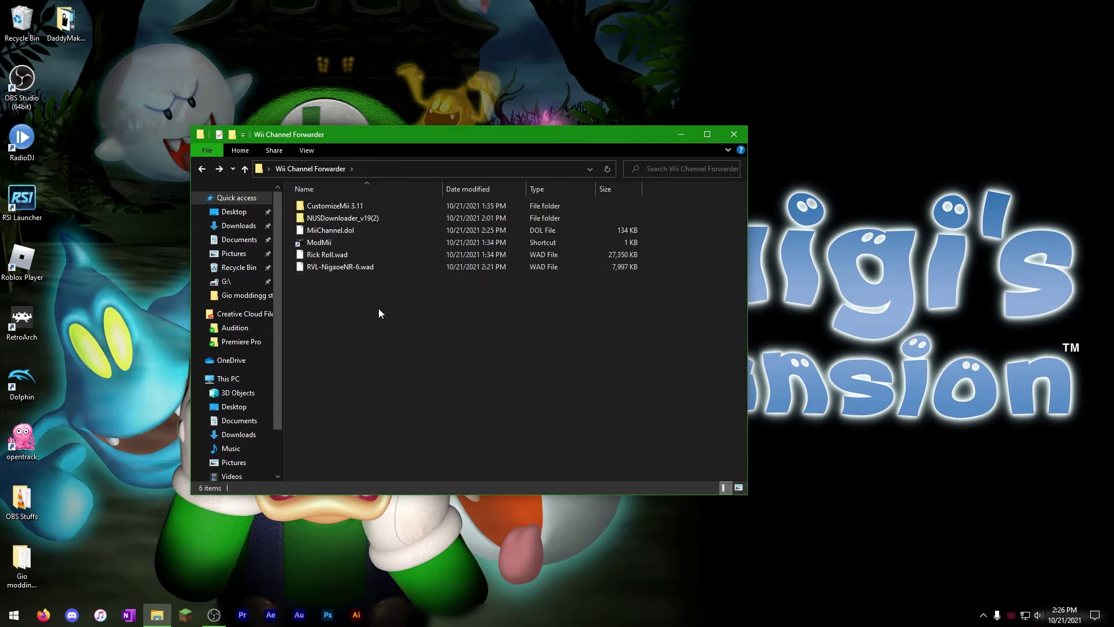
# Step: Launch CustomizeMii beside the Wii Channel Forwarder folder and load RVL-NigaoeNR-6.wad as the source WAD
pyautogui.doubleClick(360, 209)
pyautogui.doubleClick(363, 207)
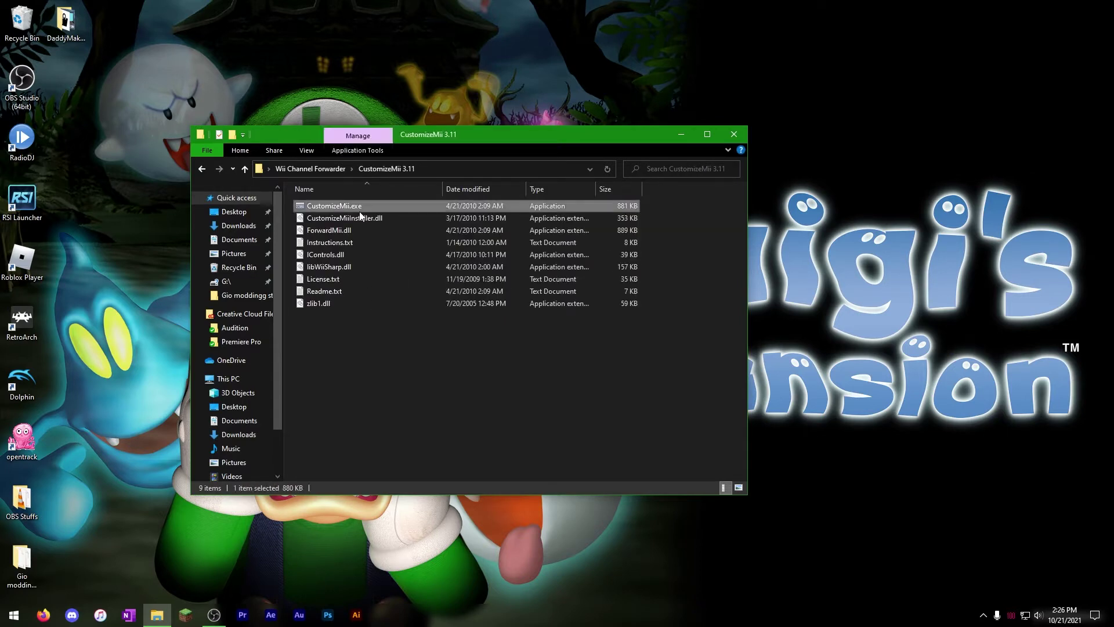
pyautogui.click(326, 169)
pyautogui.moveTo(401, 135); pyautogui.dragTo(270, 149)
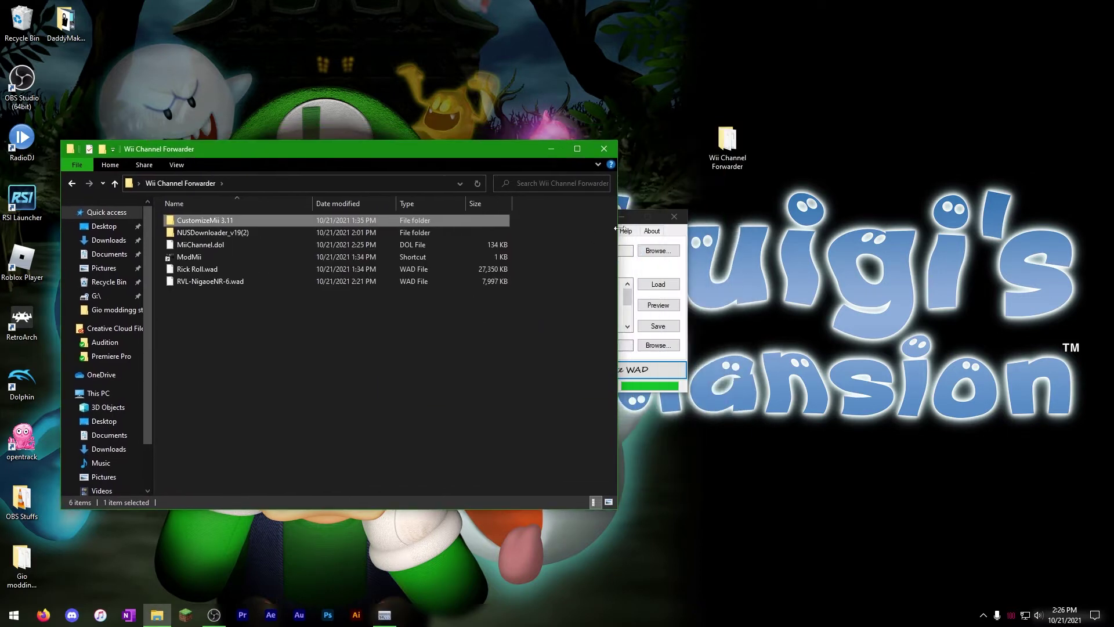
pyautogui.click(677, 243)
pyautogui.moveTo(552, 216); pyautogui.dragTo(786, 192)
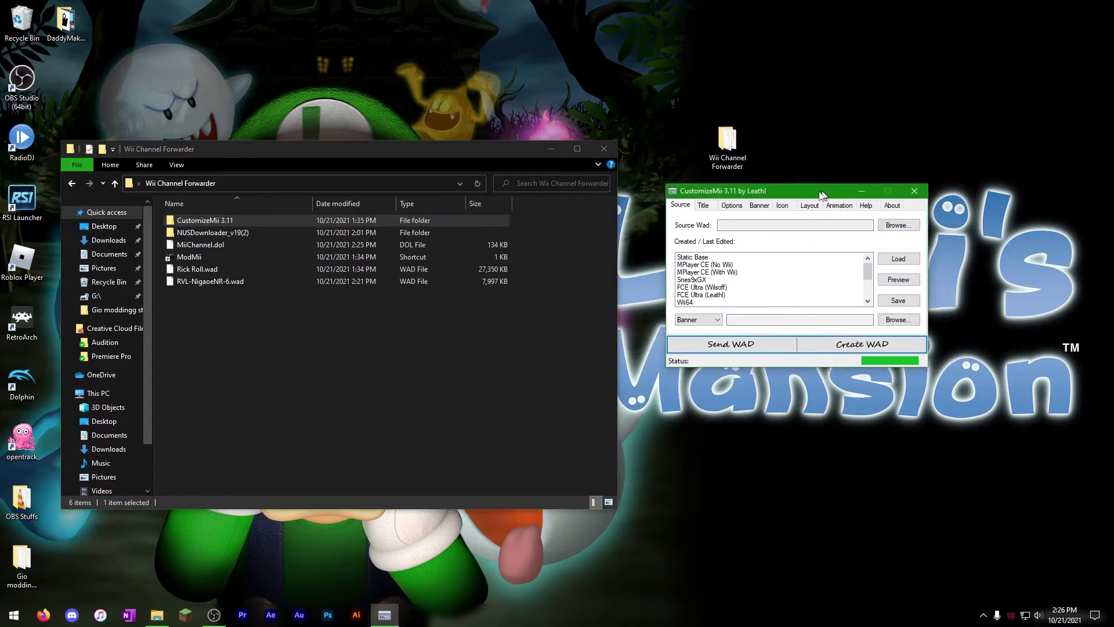
pyautogui.moveTo(190, 287); pyautogui.dragTo(793, 230)
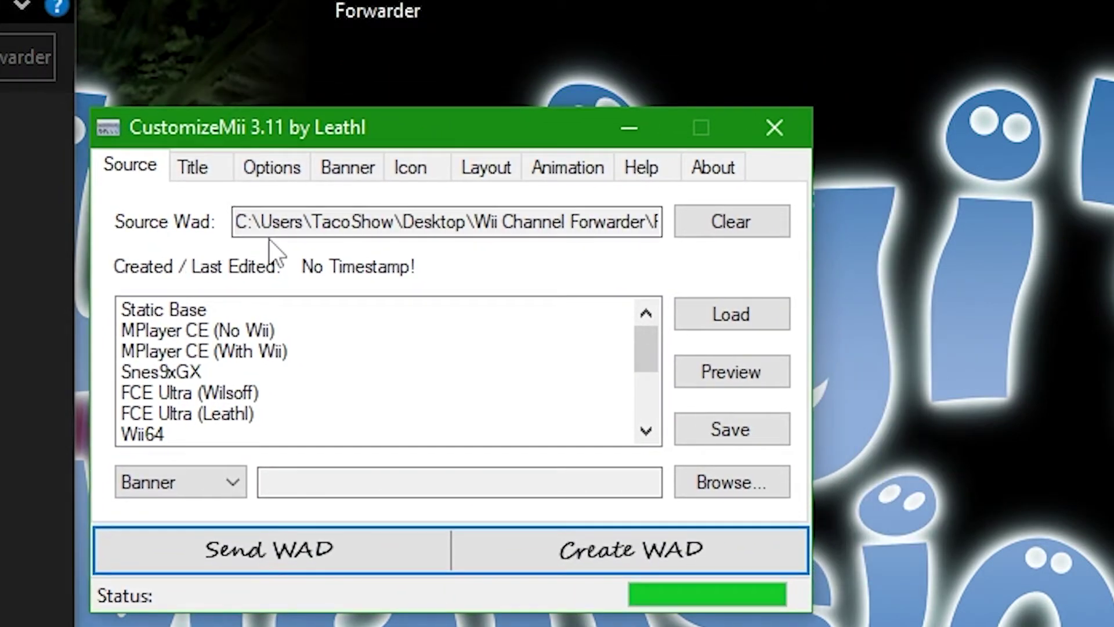
# Step: Check the channel titles and set the Title ID to RAMC in CustomizeMii's options
pyautogui.click(191, 169)
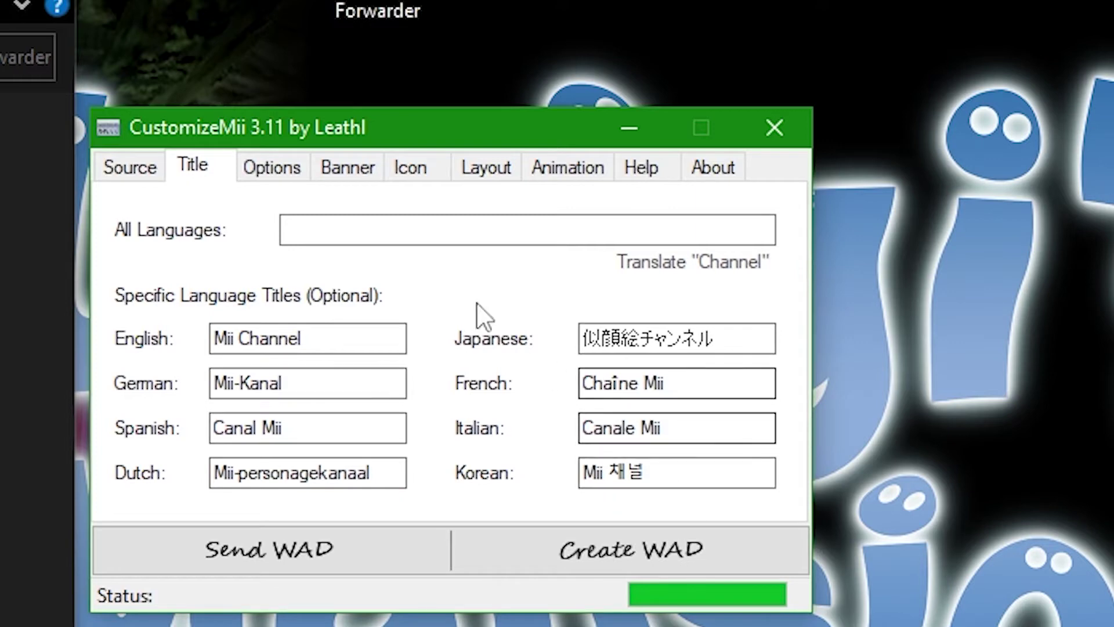
pyautogui.click(282, 174)
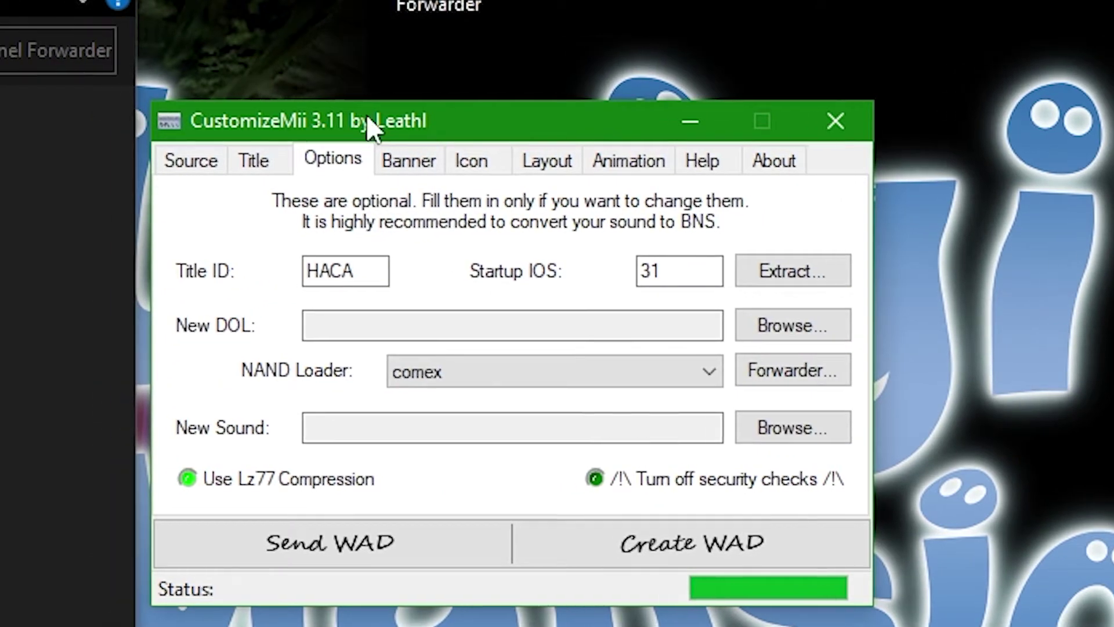
pyautogui.moveTo(309, 135); pyautogui.dragTo(9, 84)
pyautogui.moveTo(415, 84); pyautogui.dragTo(441, 89)
pyautogui.moveTo(447, 232); pyautogui.dragTo(286, 220)
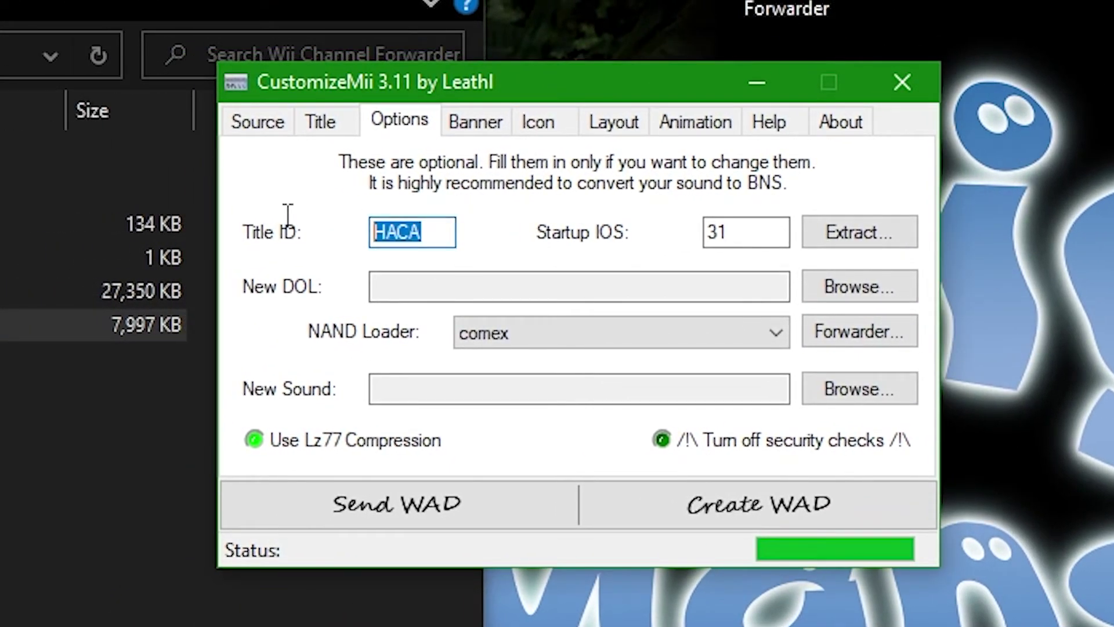
pyautogui.click(426, 244)
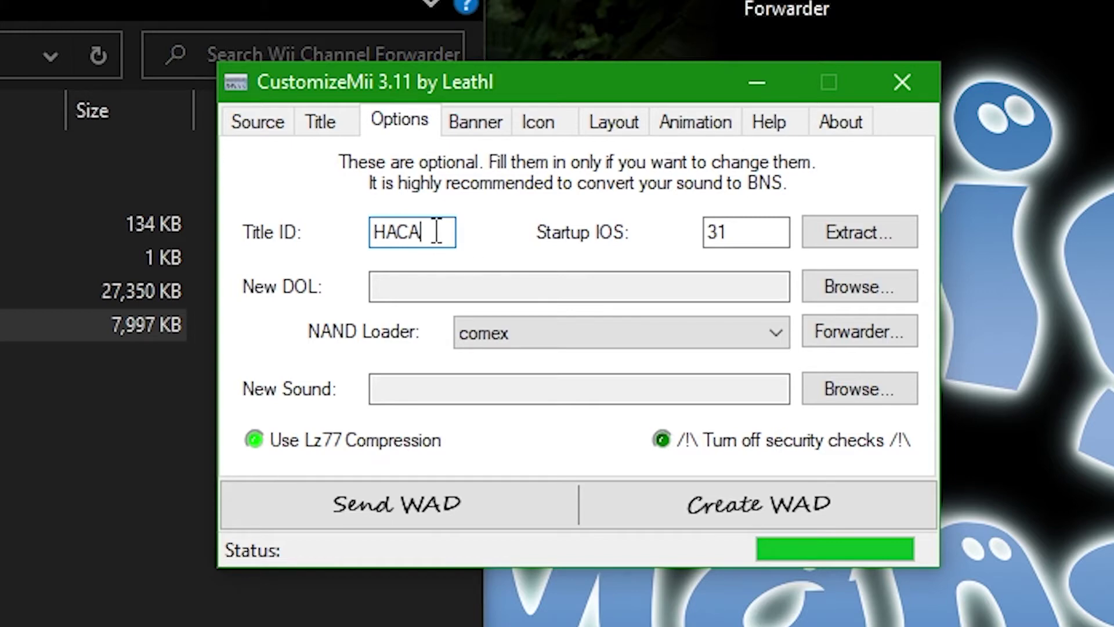
pyautogui.doubleClick(437, 231)
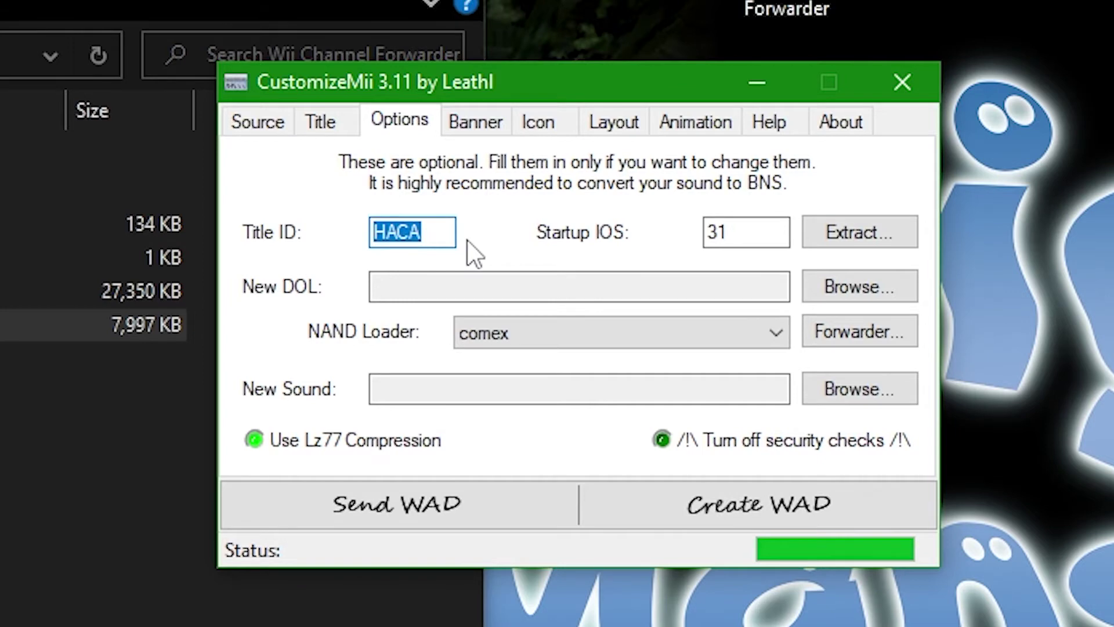
pyautogui.write('RANC')
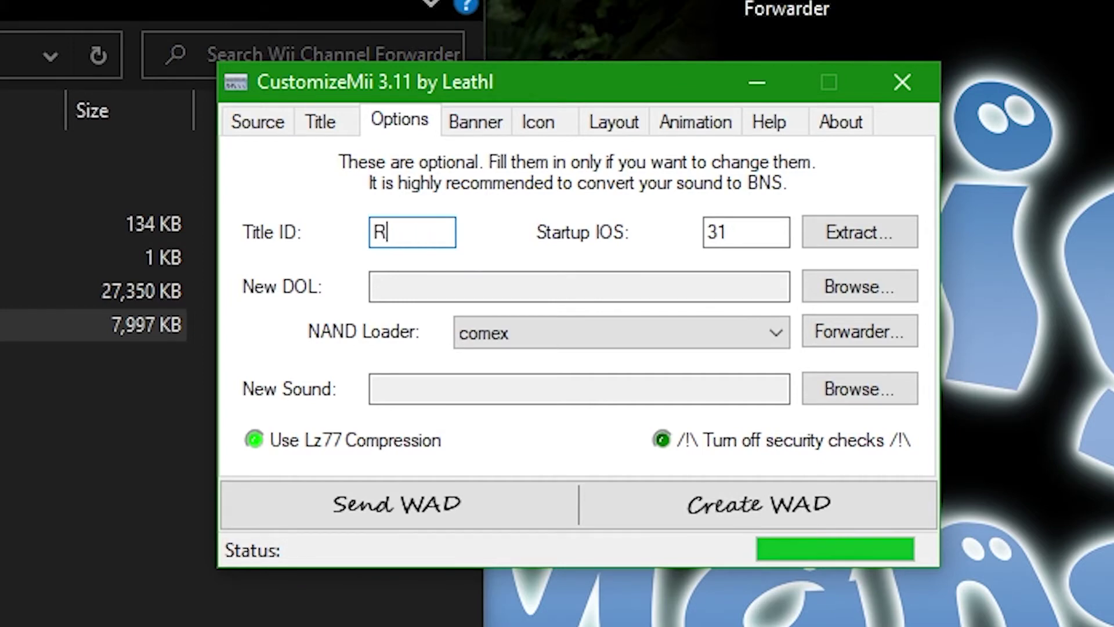
pyautogui.press('BackSpace')
pyautogui.press('BackSpace')
pyautogui.write('MC')
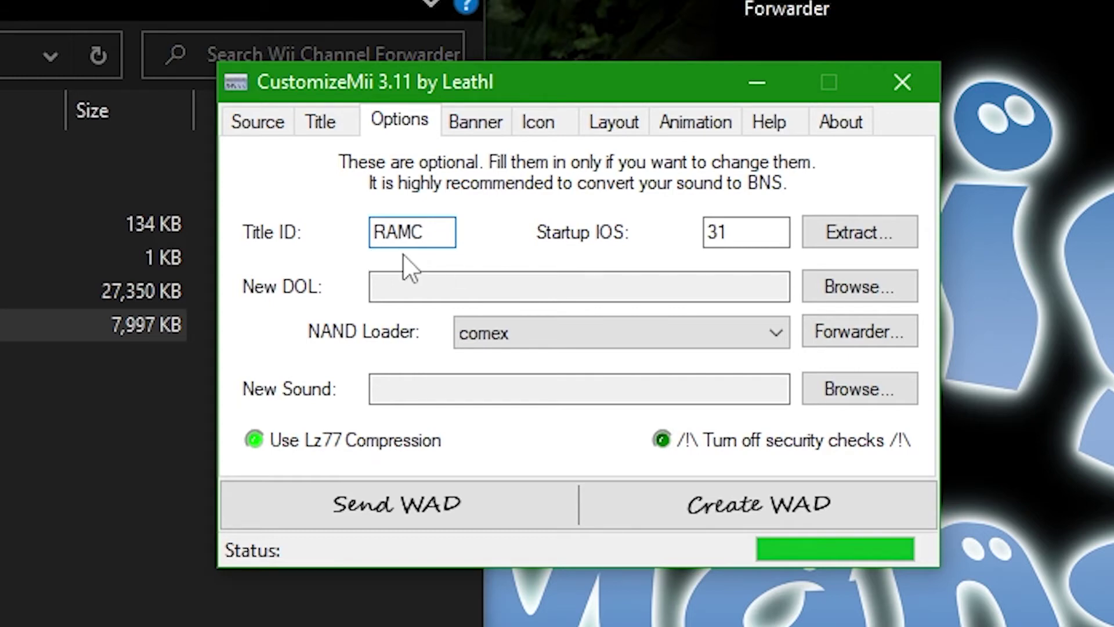
pyautogui.doubleClick(441, 232)
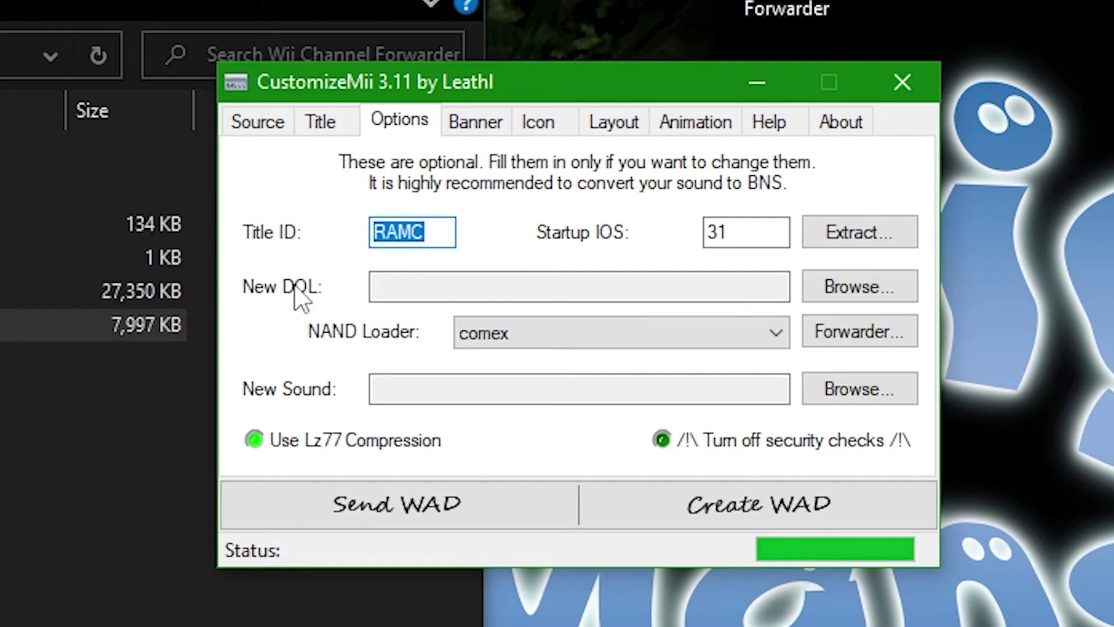
# Step: Load MiiChannel.dol from the Wii Channel Forwarder folder as the new DOL
pyautogui.click(834, 297)
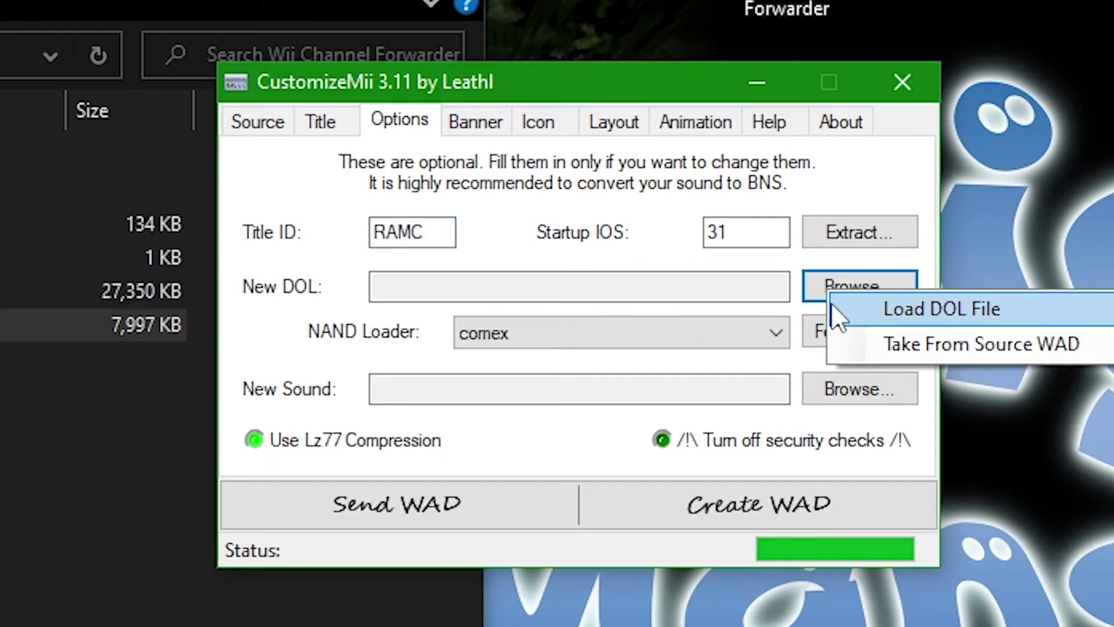
pyautogui.click(835, 311)
pyautogui.moveTo(729, 127); pyautogui.dragTo(262, 8)
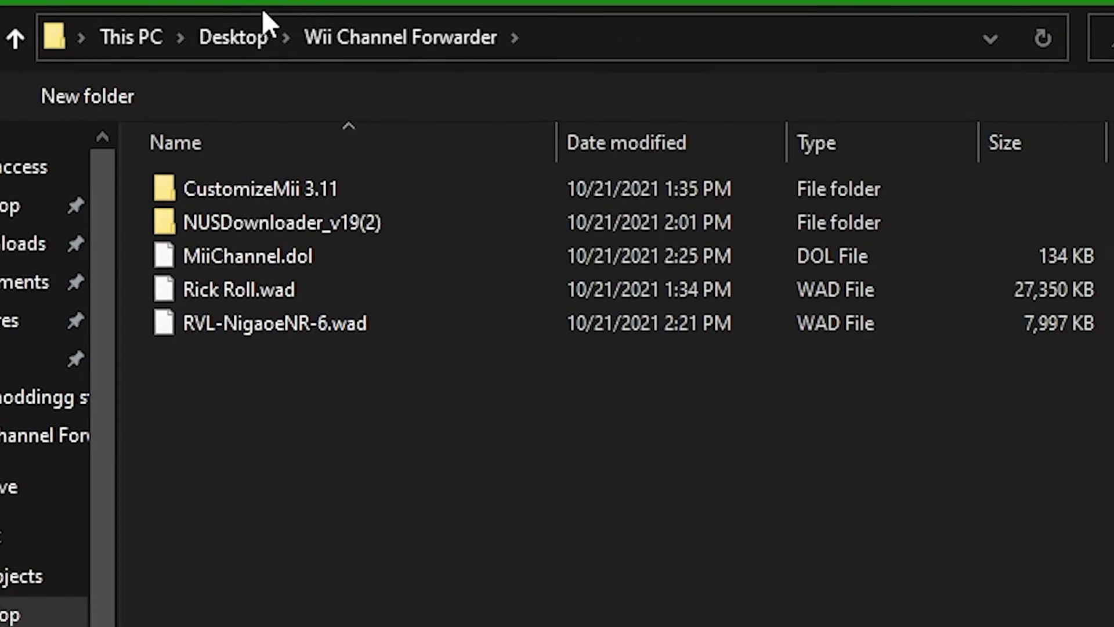
pyautogui.click(264, 37)
pyautogui.doubleClick(754, 302)
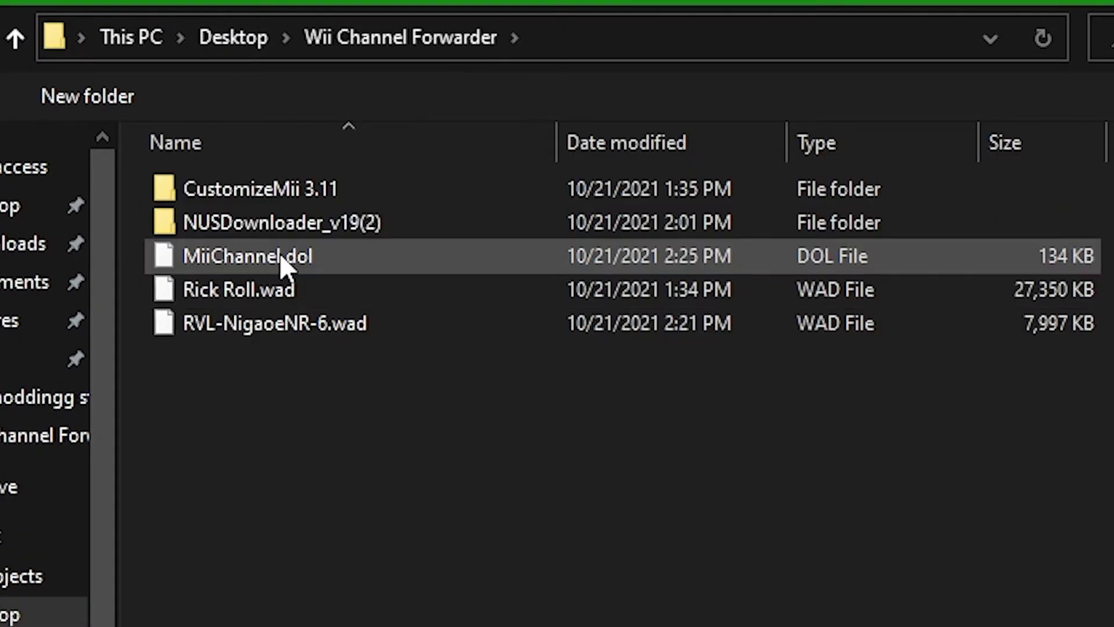
pyautogui.click(250, 256)
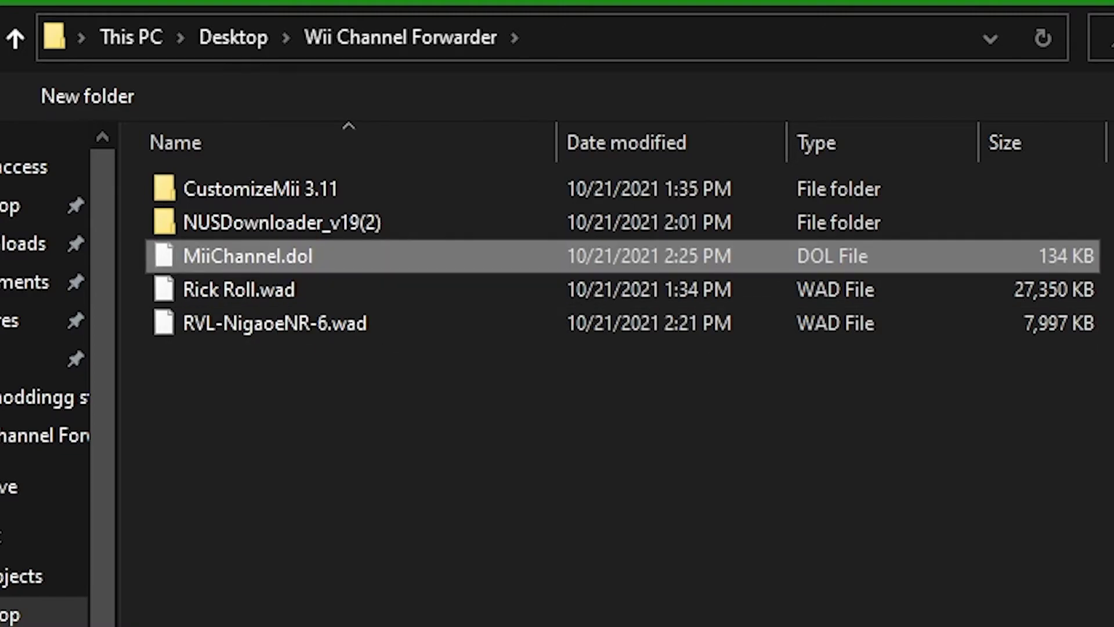
pyautogui.press('Return')
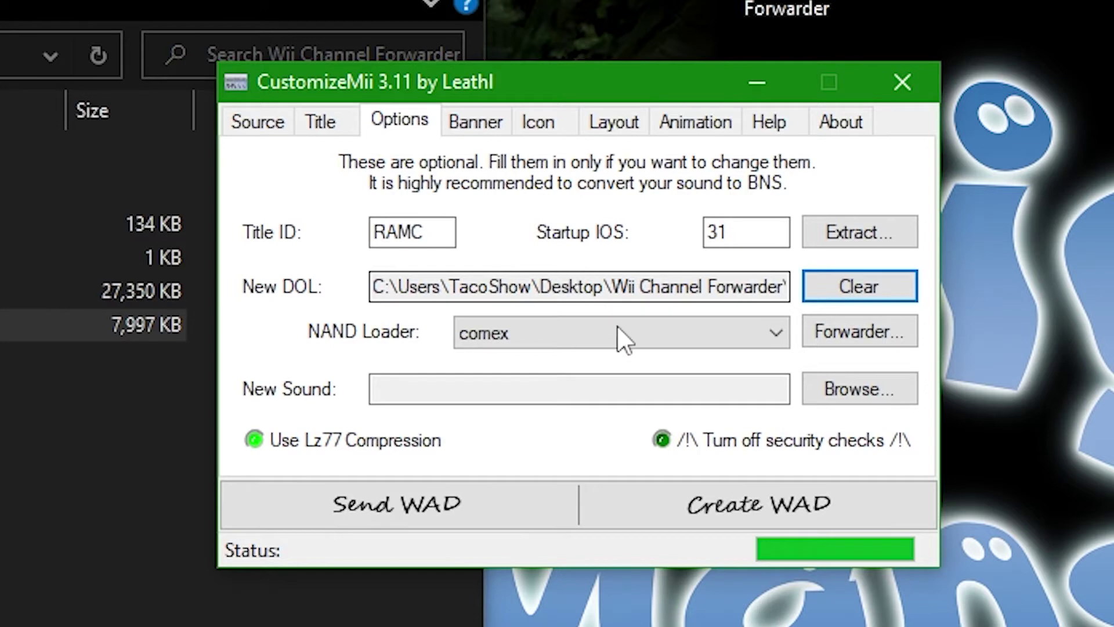
# Step: Create the channel WAD while keeping the unused TPLs, saving it as Mii Channel - RAMC.wad in the Wii Channel Forwarder folder
pyautogui.click(707, 508)
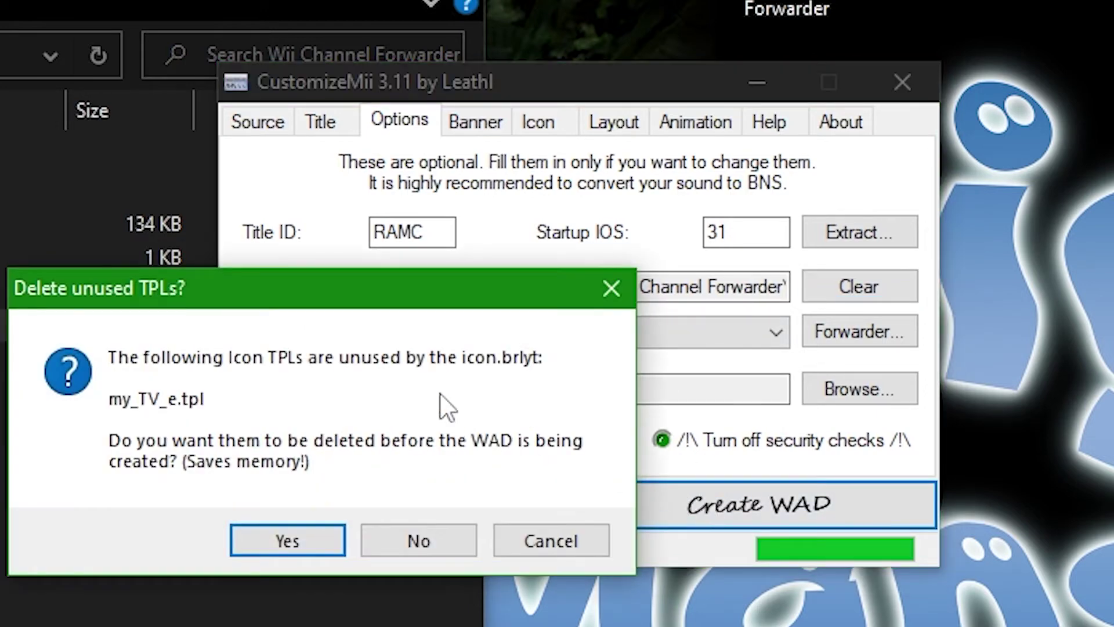
pyautogui.click(419, 541)
pyautogui.moveTo(558, 154); pyautogui.dragTo(489, 128)
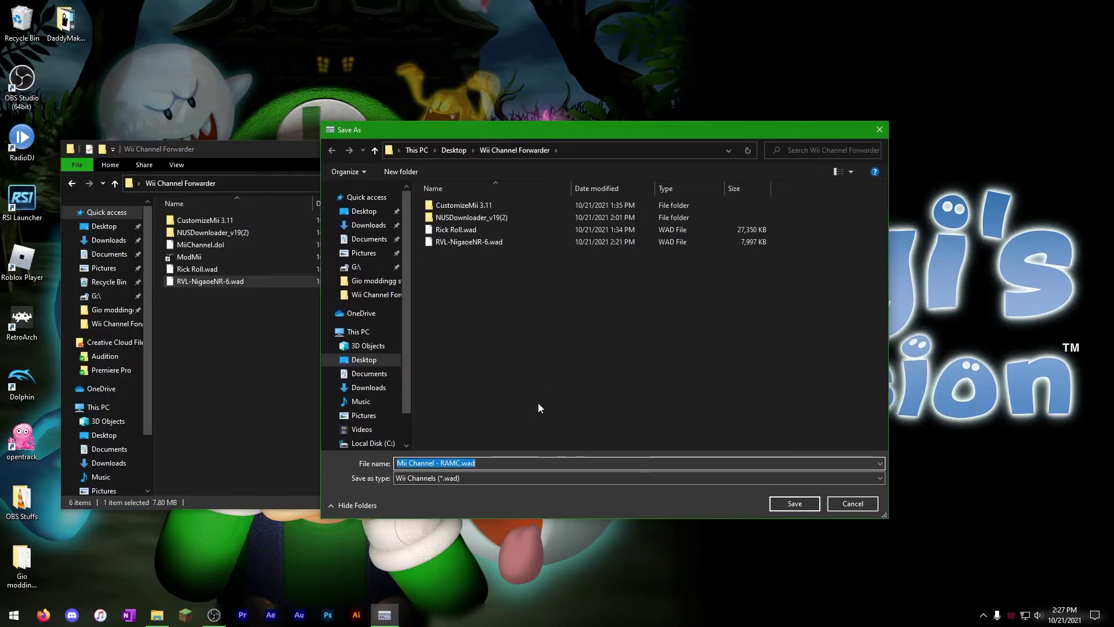
pyautogui.click(789, 504)
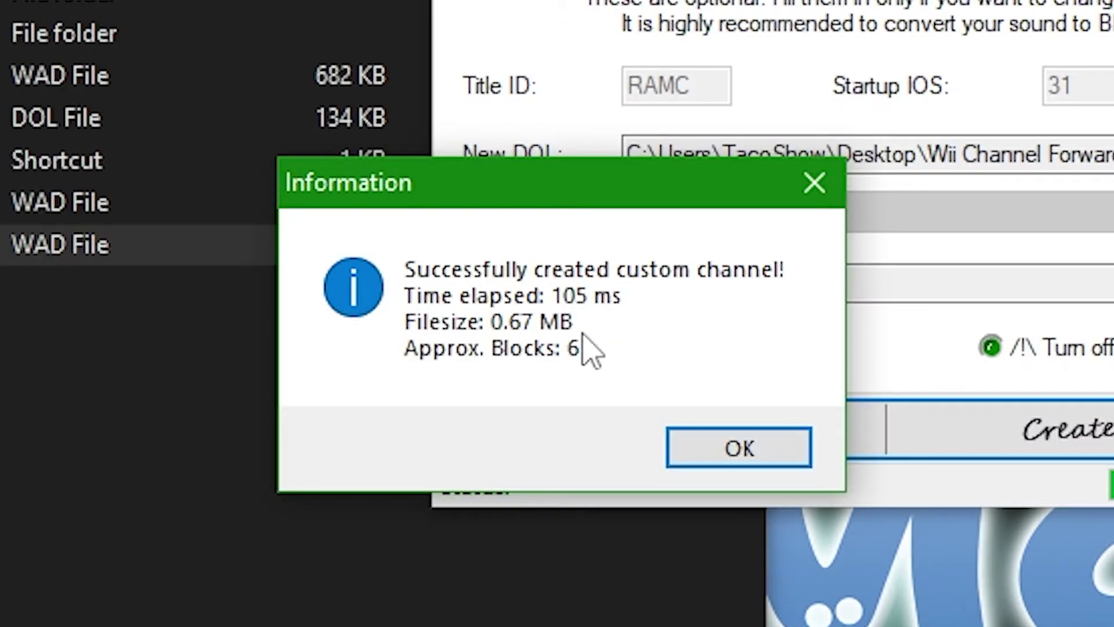
pyautogui.click(701, 435)
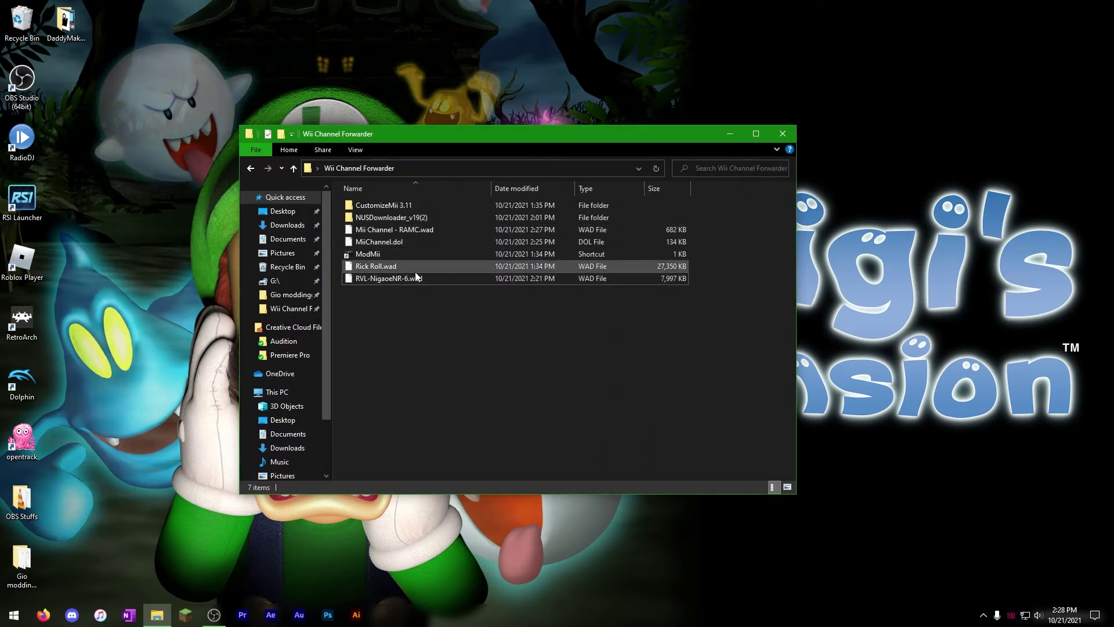
# Step: Launch Dolphin from the desktop in front of the Wii Channel Forwarder folder
pyautogui.moveTo(453, 138); pyautogui.dragTo(481, 114)
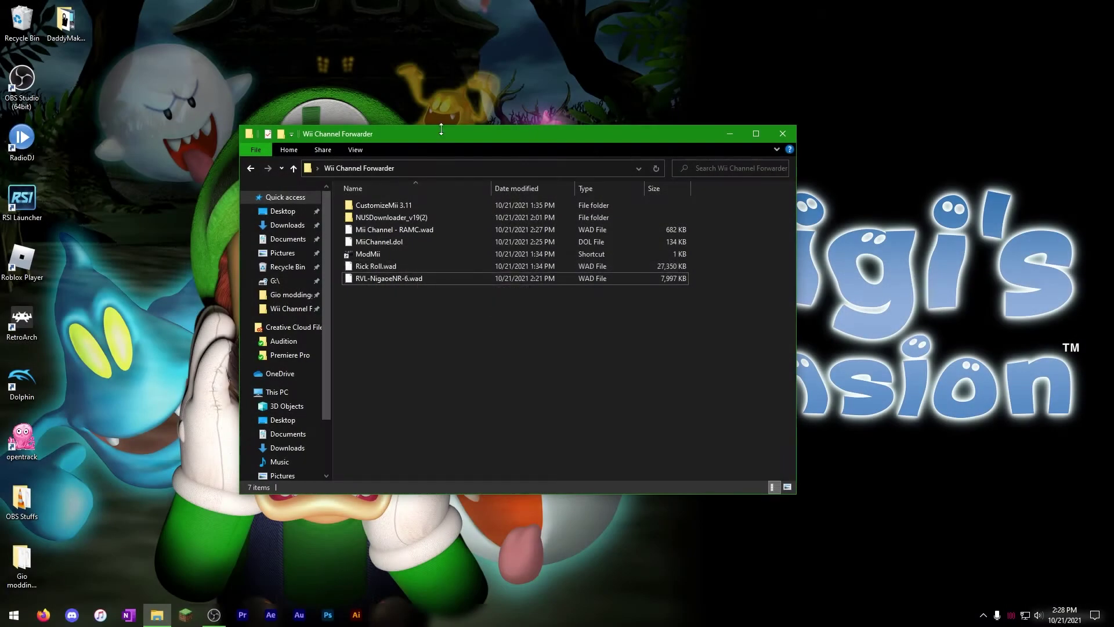
pyautogui.moveTo(441, 133); pyautogui.dragTo(468, 109)
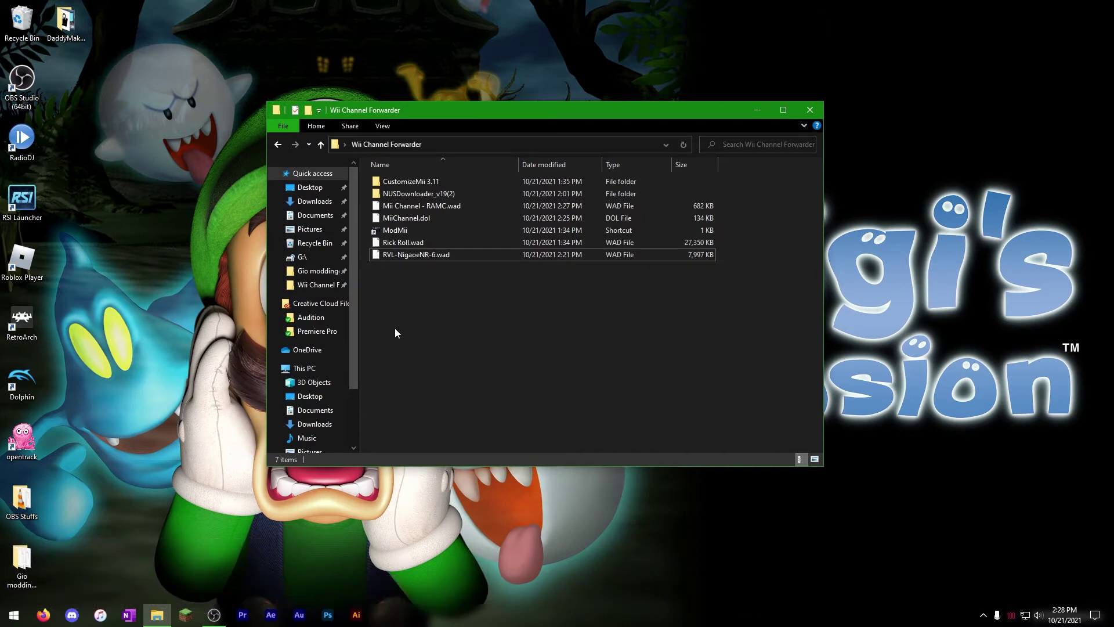
pyautogui.doubleClick(27, 382)
pyautogui.moveTo(476, 117); pyautogui.dragTo(535, 119)
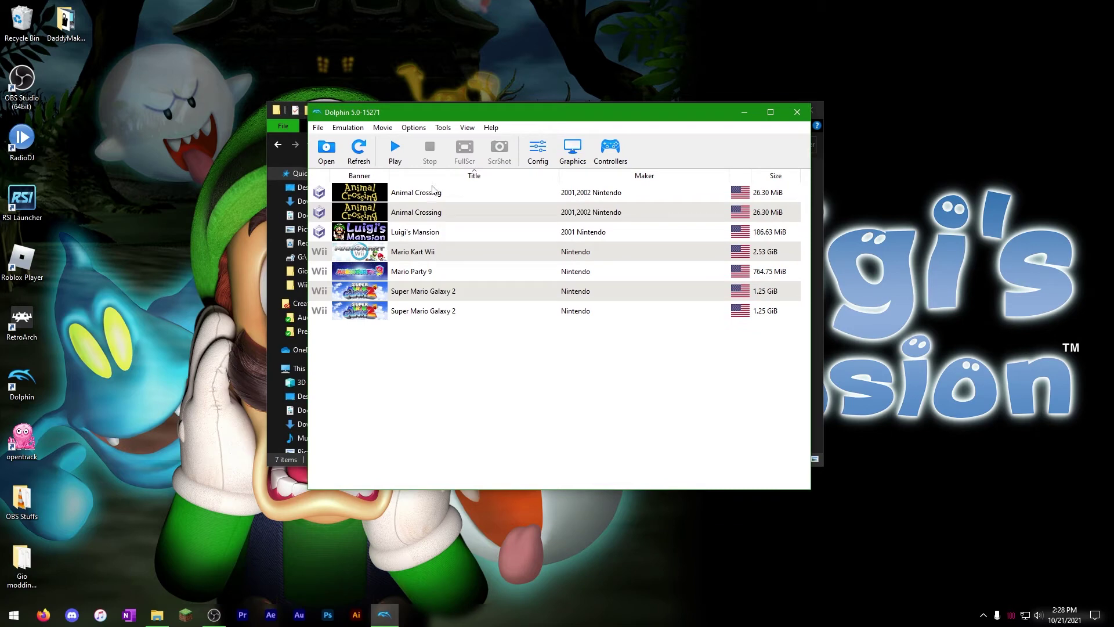
# Step: Load the Wii System Menu 4.3U to check the existing channels and stop the emulation
pyautogui.click(444, 129)
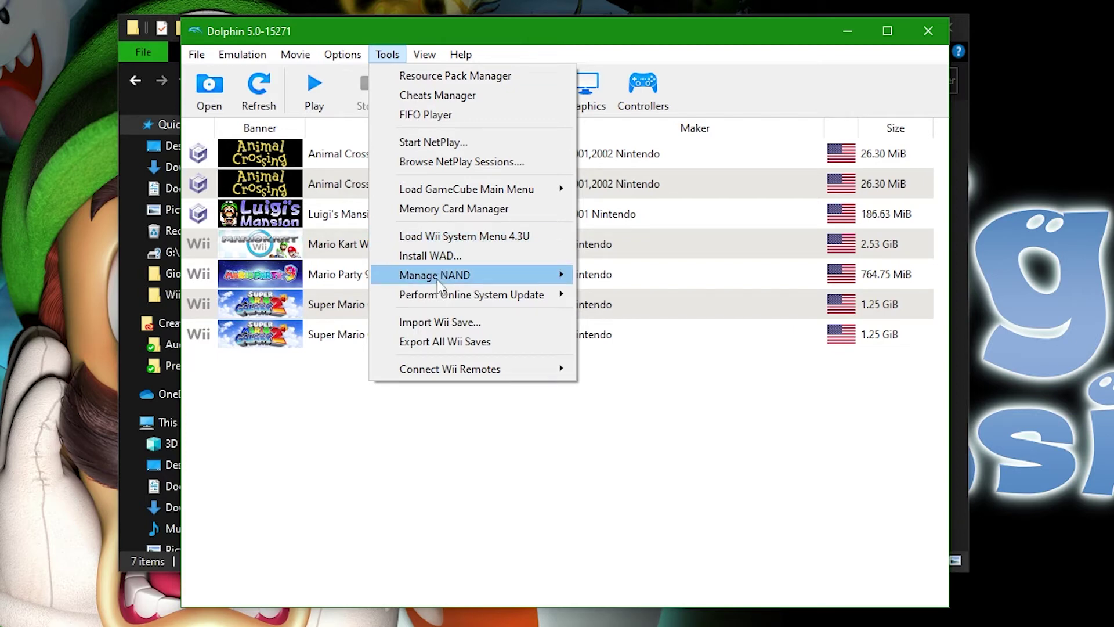
pyautogui.moveTo(430, 302)
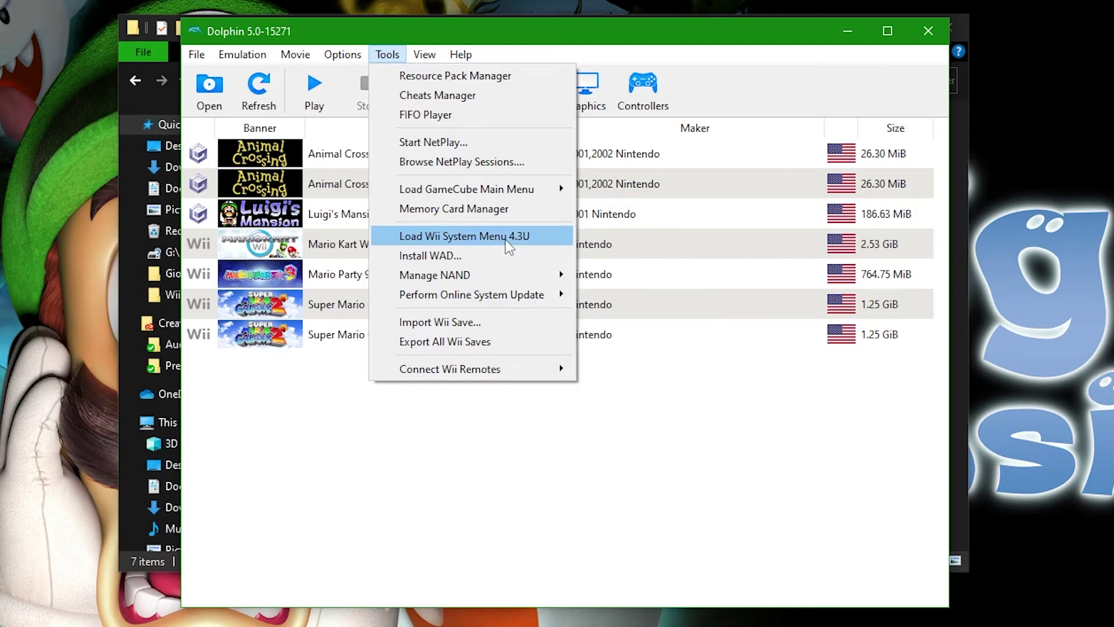
pyautogui.click(739, 450)
pyautogui.moveTo(515, 34); pyautogui.dragTo(812, 44)
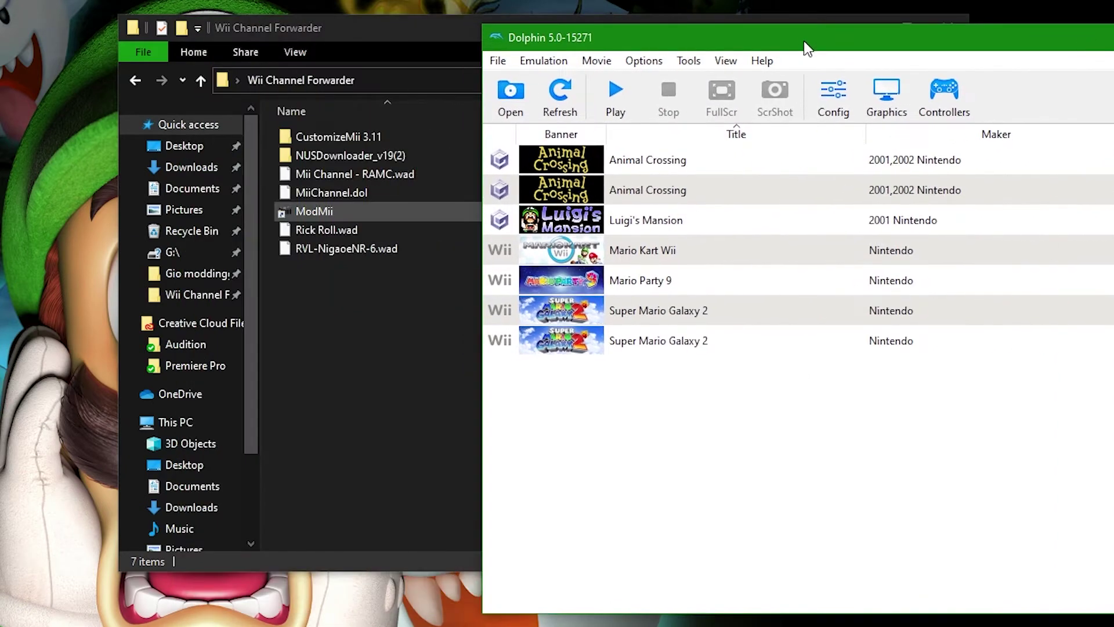
pyautogui.click(689, 60)
pyautogui.click(744, 241)
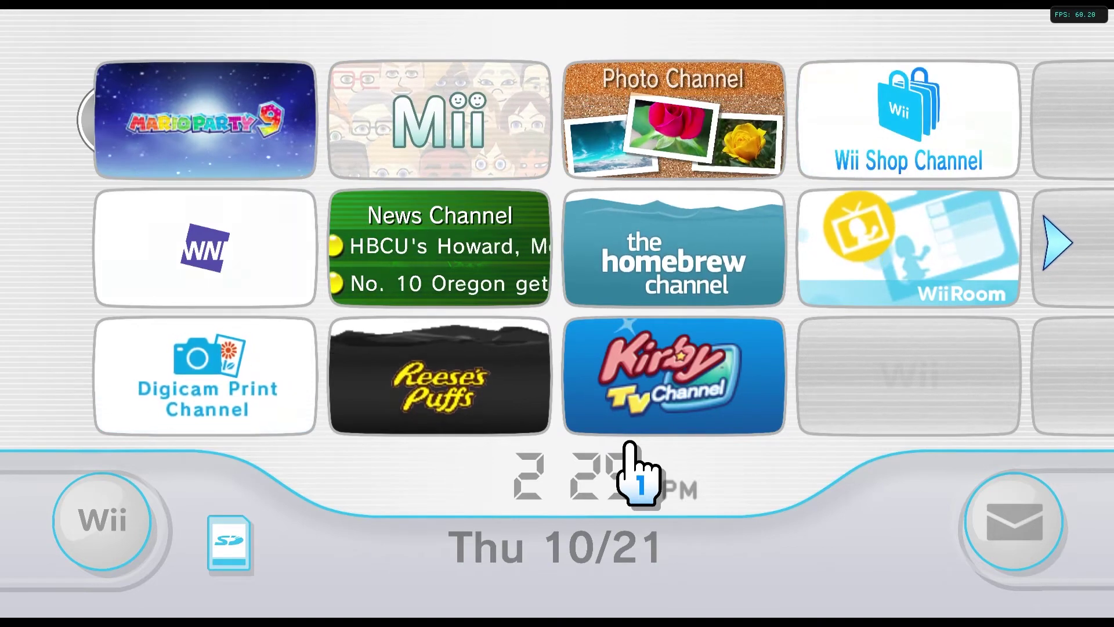
pyautogui.press('Escape')
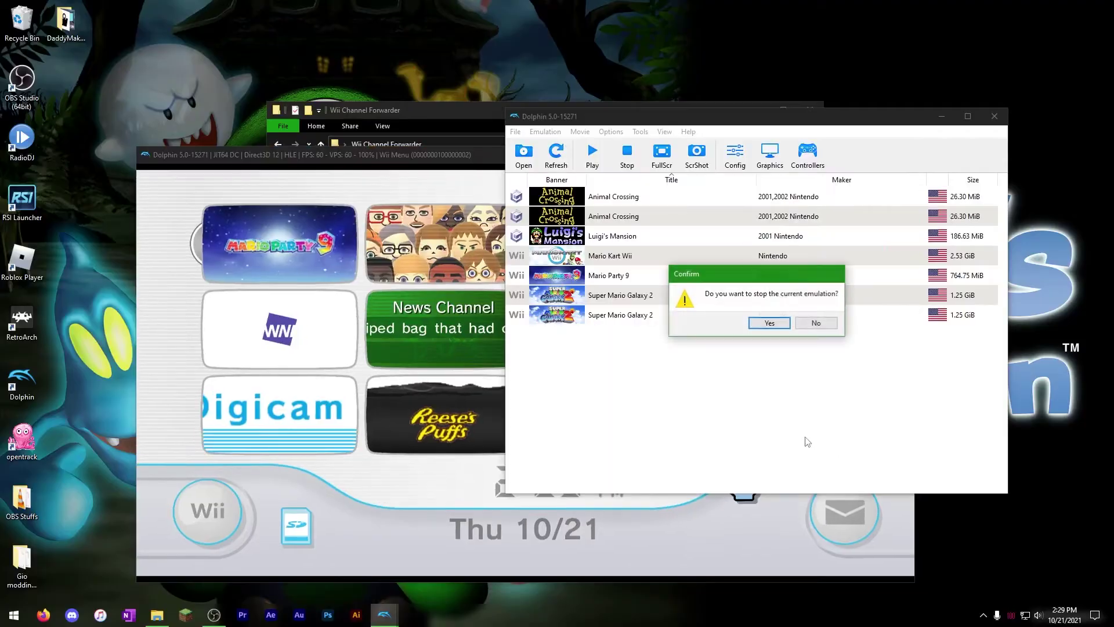
pyautogui.click(769, 324)
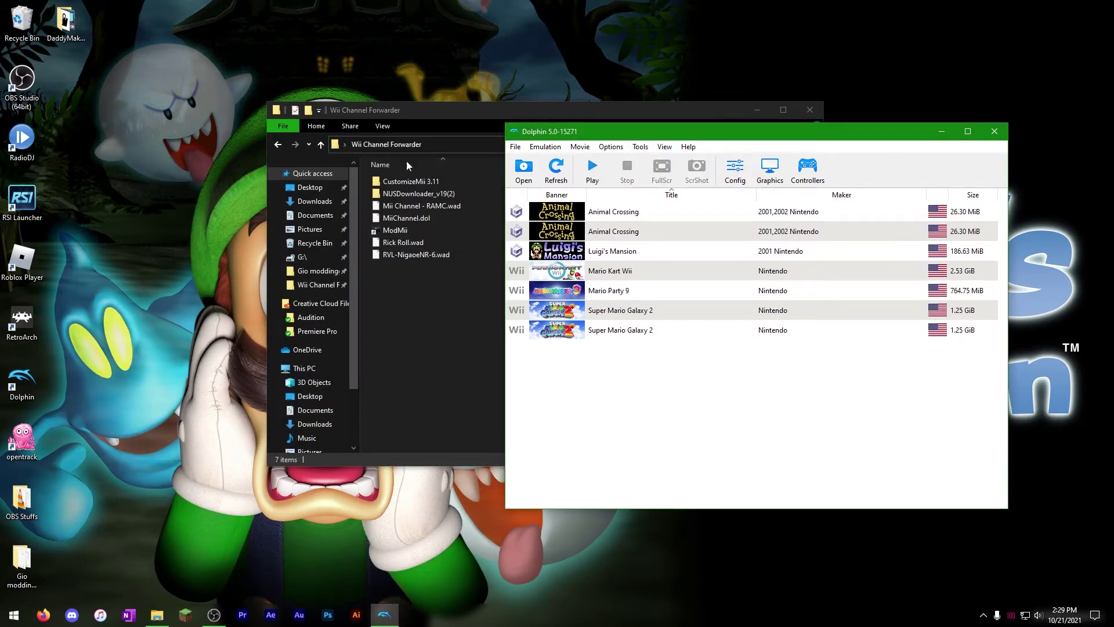
# Step: Arrange Dolphin beside the Wii Channel Forwarder folder and install Mii Channel - RAMC.wad from that folder to the NAND
pyautogui.moveTo(409, 110); pyautogui.dragTo(156, 111)
pyautogui.moveTo(690, 129); pyautogui.dragTo(663, 110)
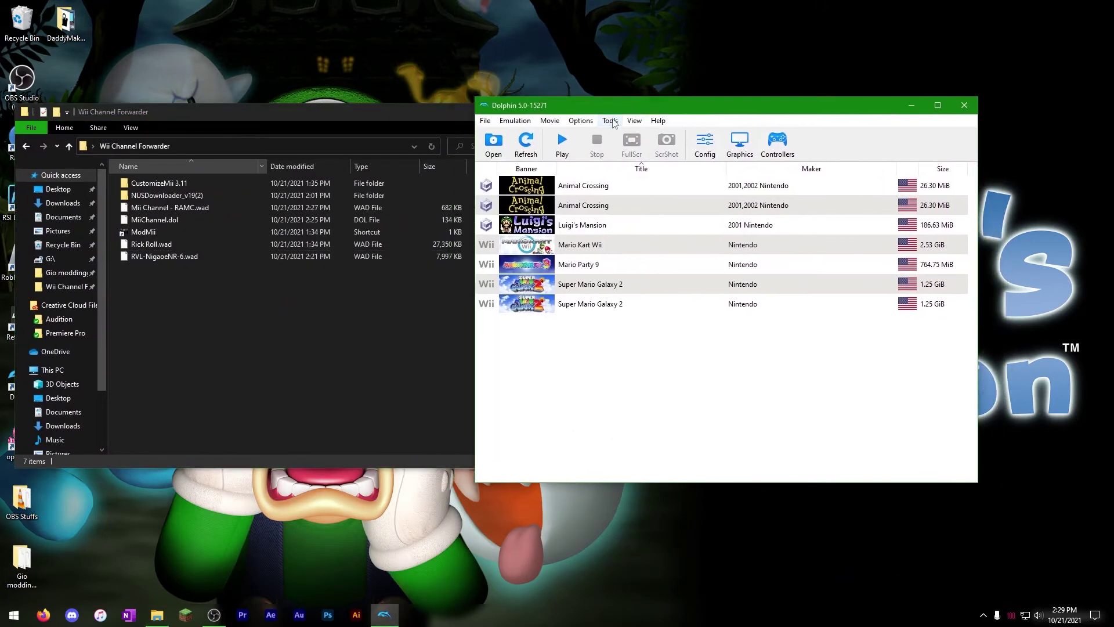
pyautogui.click(609, 121)
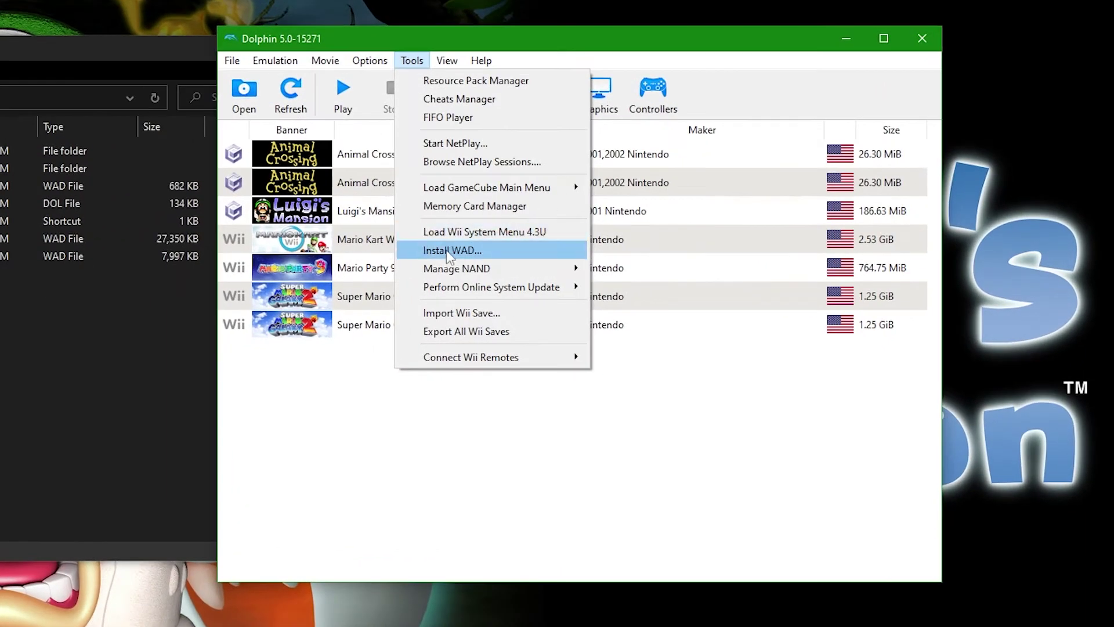
pyautogui.click(447, 256)
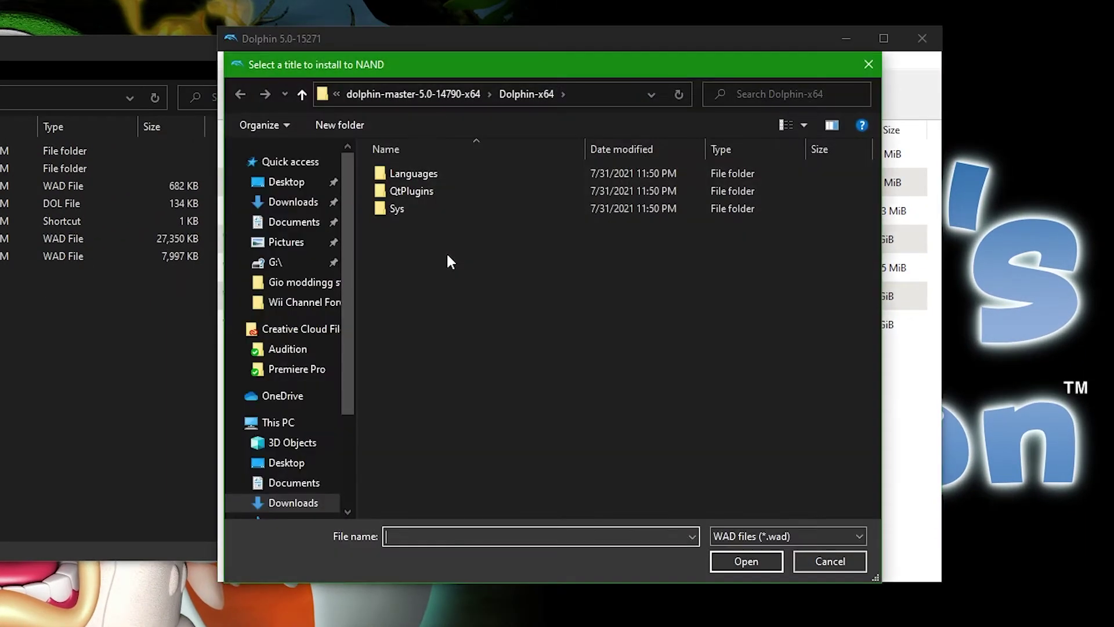
pyautogui.click(290, 182)
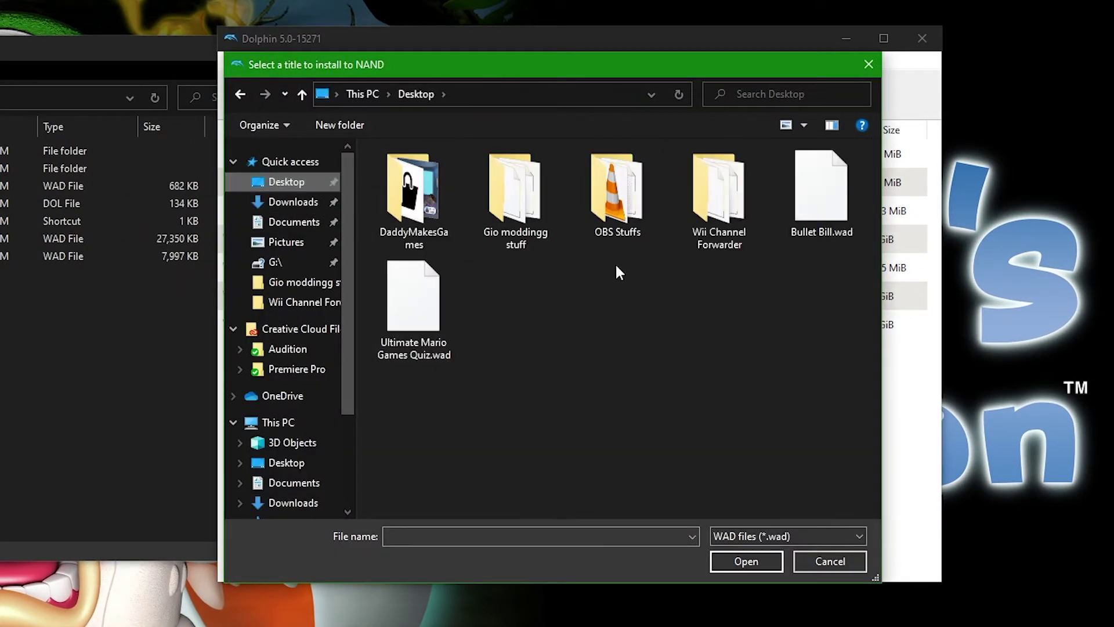
pyautogui.doubleClick(729, 241)
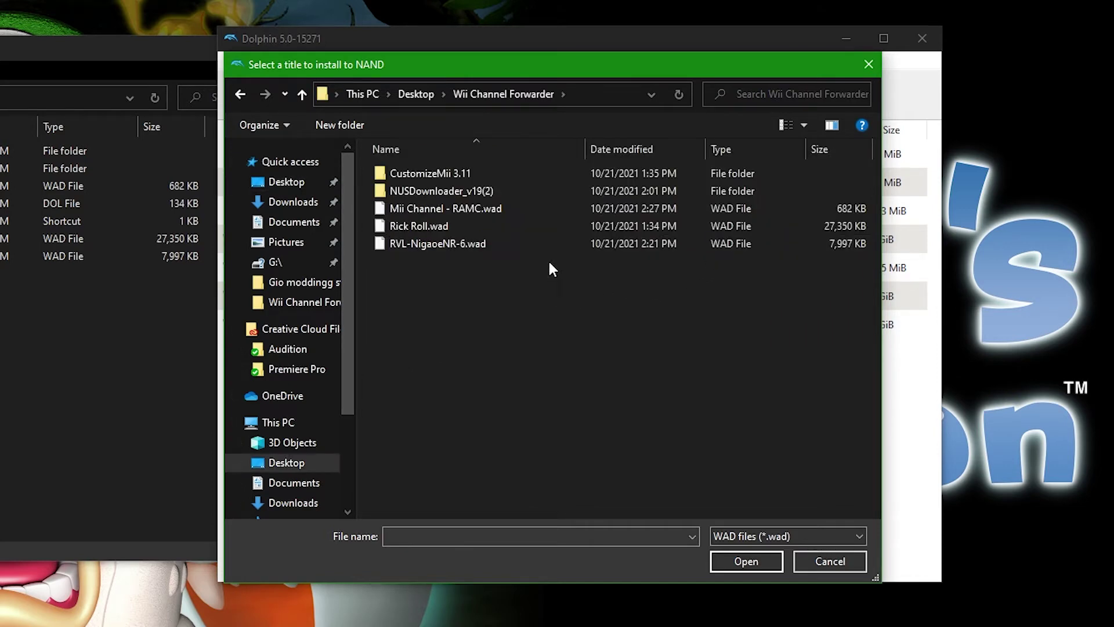
pyautogui.click(501, 223)
pyautogui.press('Up')
pyautogui.press('Down')
pyautogui.press('Up')
pyautogui.click(768, 559)
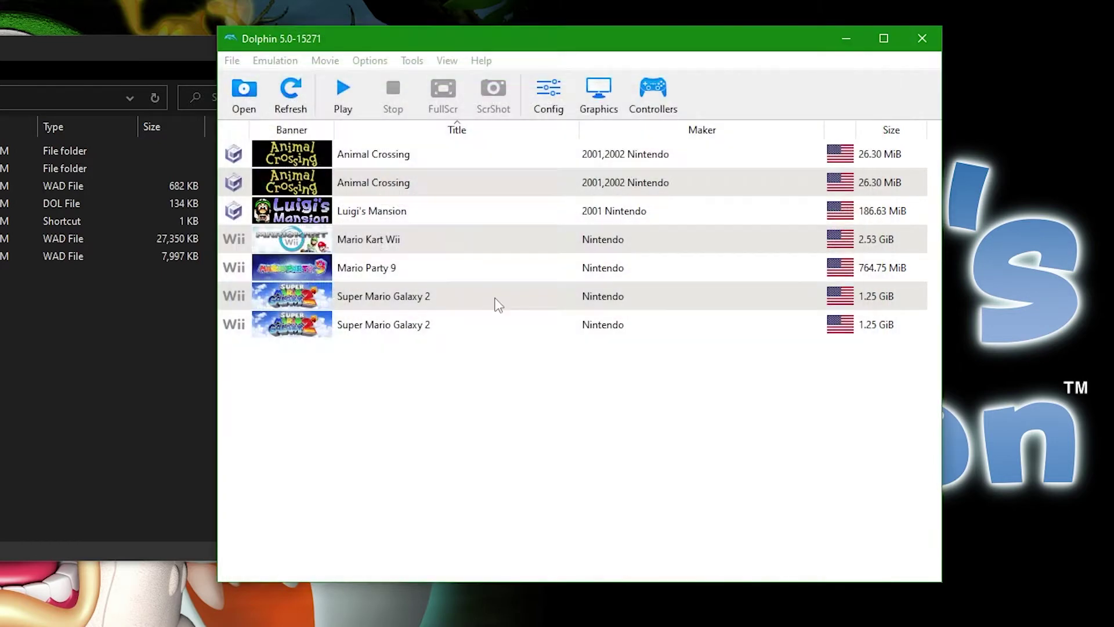
pyautogui.click(666, 336)
# Step: Install Rick Roll.wad from the Wii Channel Forwarder folder to the NAND
pyautogui.click(412, 60)
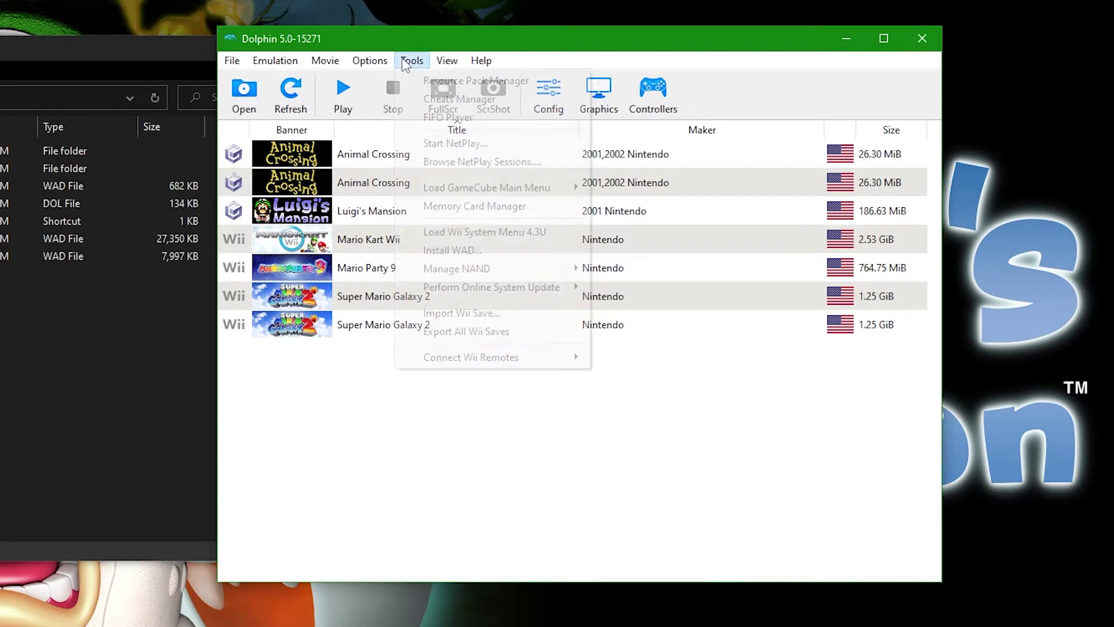
pyautogui.click(435, 250)
pyautogui.click(433, 228)
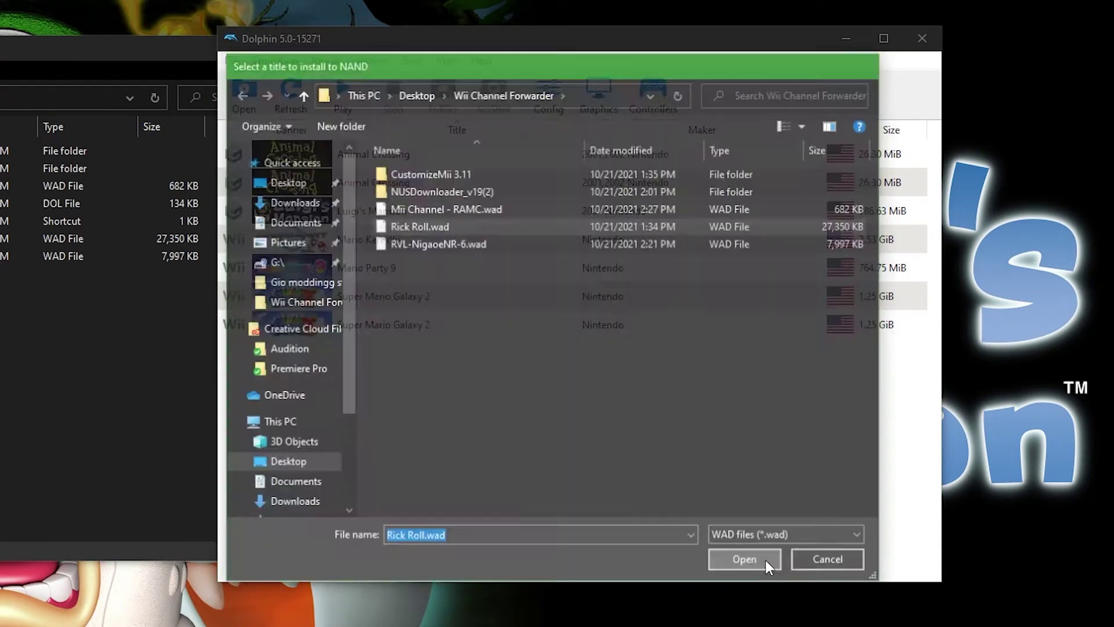
pyautogui.click(765, 559)
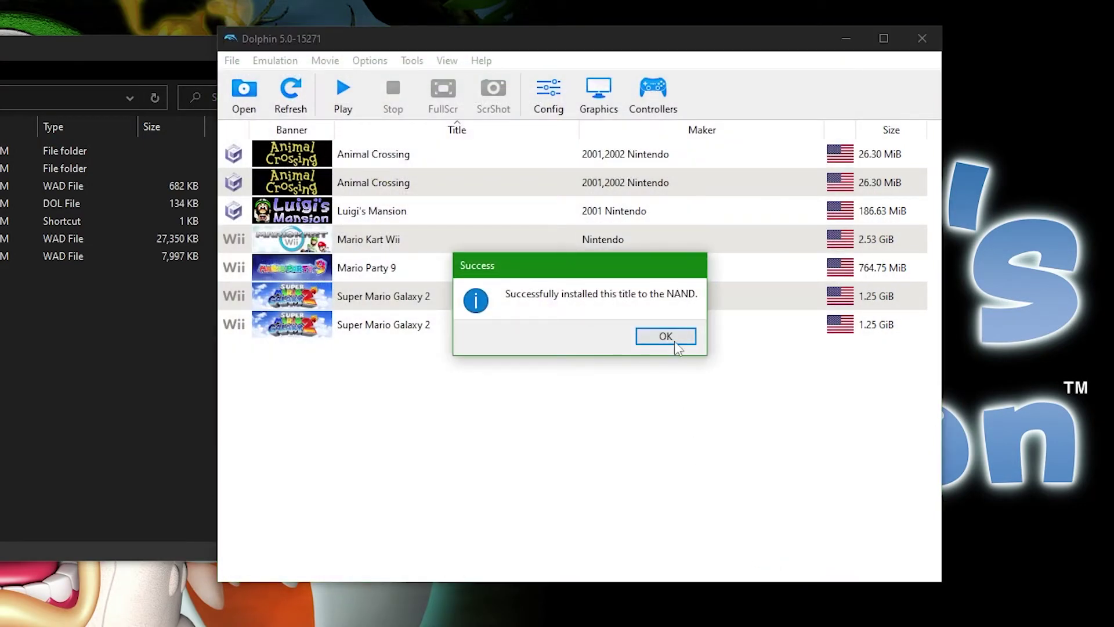
pyautogui.click(666, 337)
# Step: Clear away the folder window, move Dolphin toward the middle of the desktop and load the Wii System Menu 4.3U
pyautogui.click(95, 405)
pyautogui.click(575, 108)
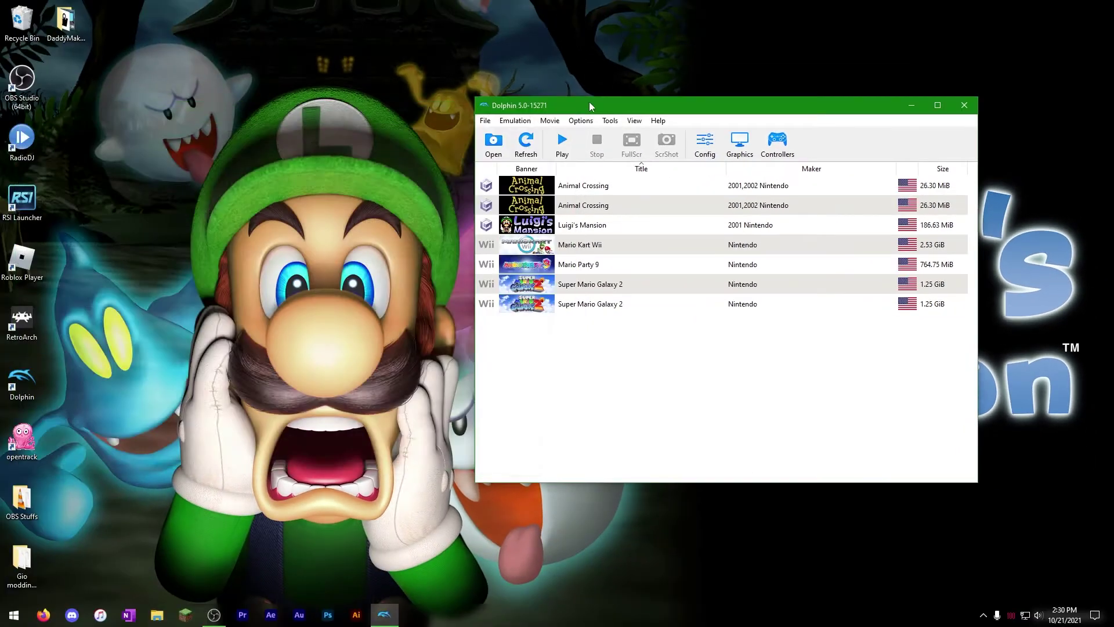
pyautogui.moveTo(590, 102); pyautogui.dragTo(353, 120)
pyautogui.click(373, 138)
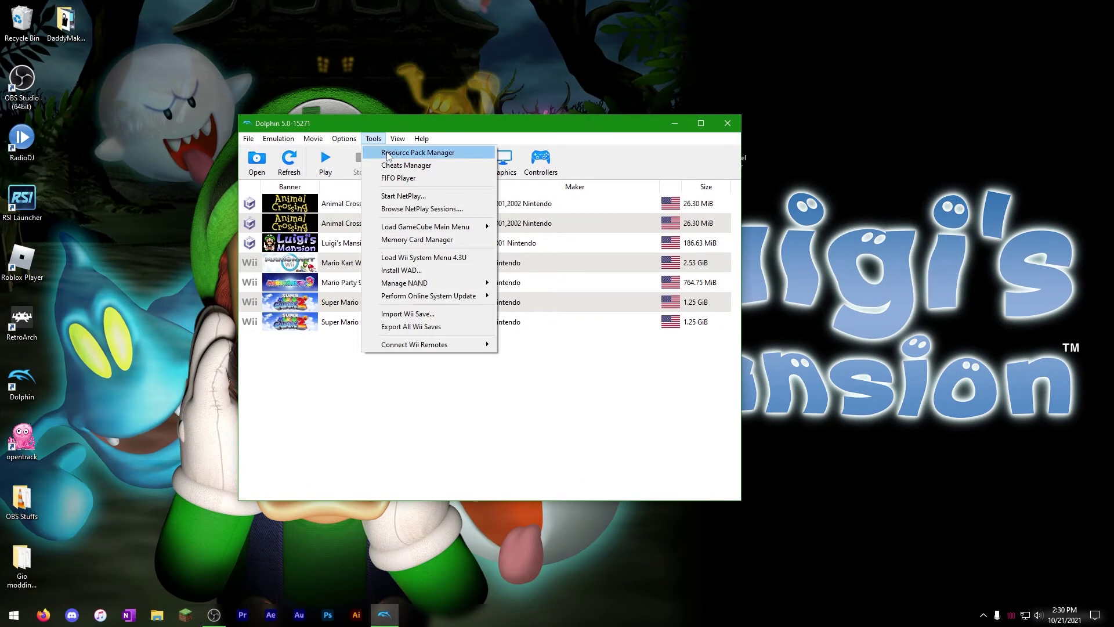
pyautogui.click(446, 259)
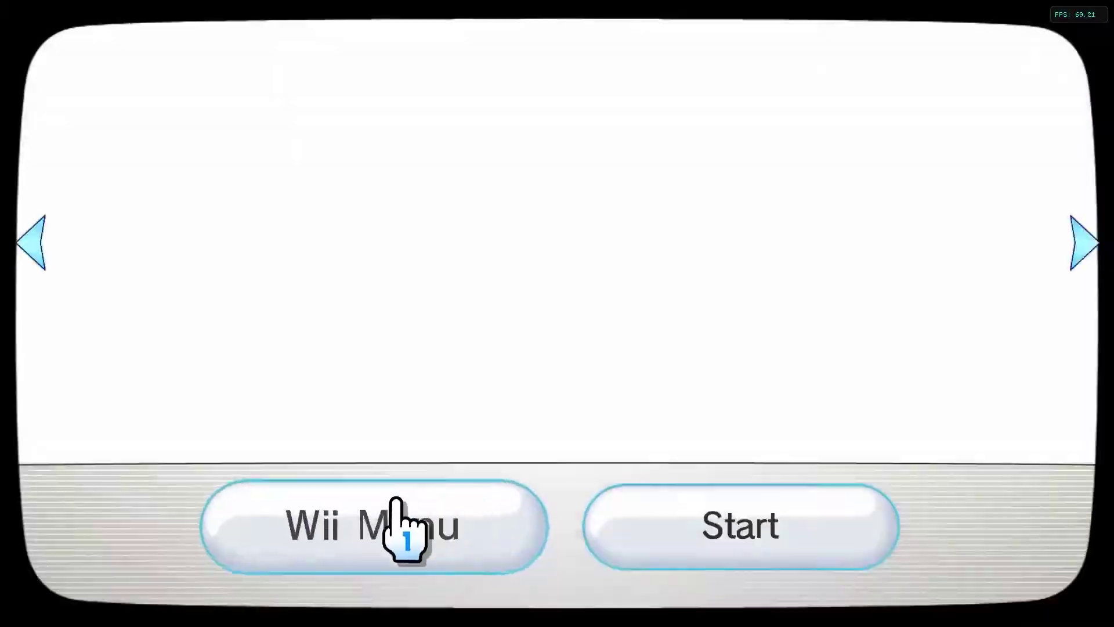
# Step: Leave the channel preview and check the Rick Roll Channel and the added Mii Channel across the first two Wii Menu pages
pyautogui.click(399, 522)
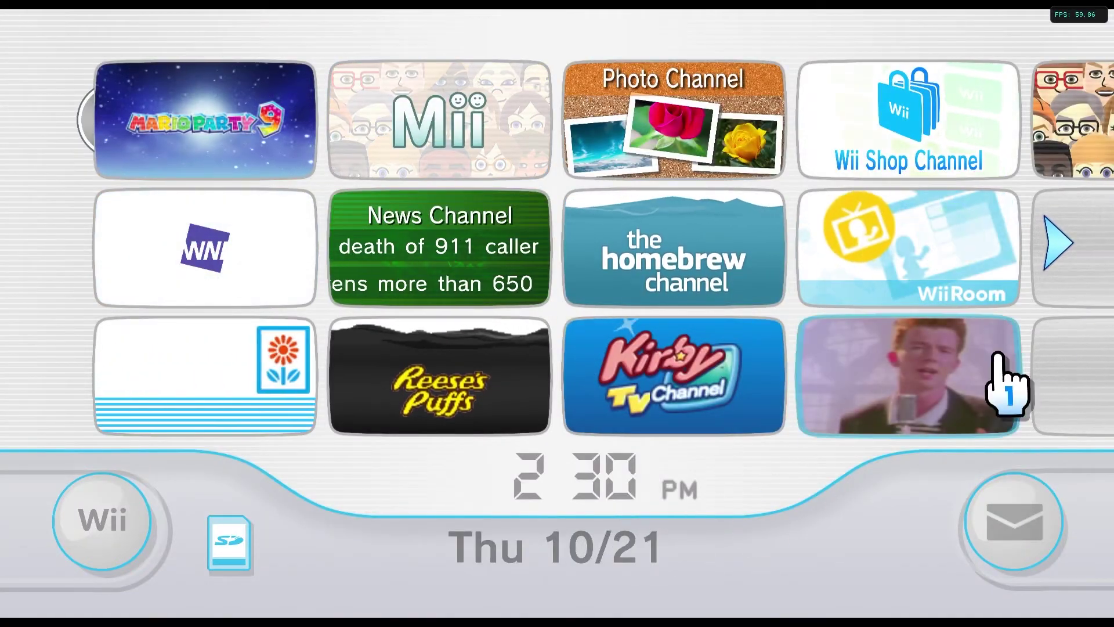
pyautogui.click(1057, 241)
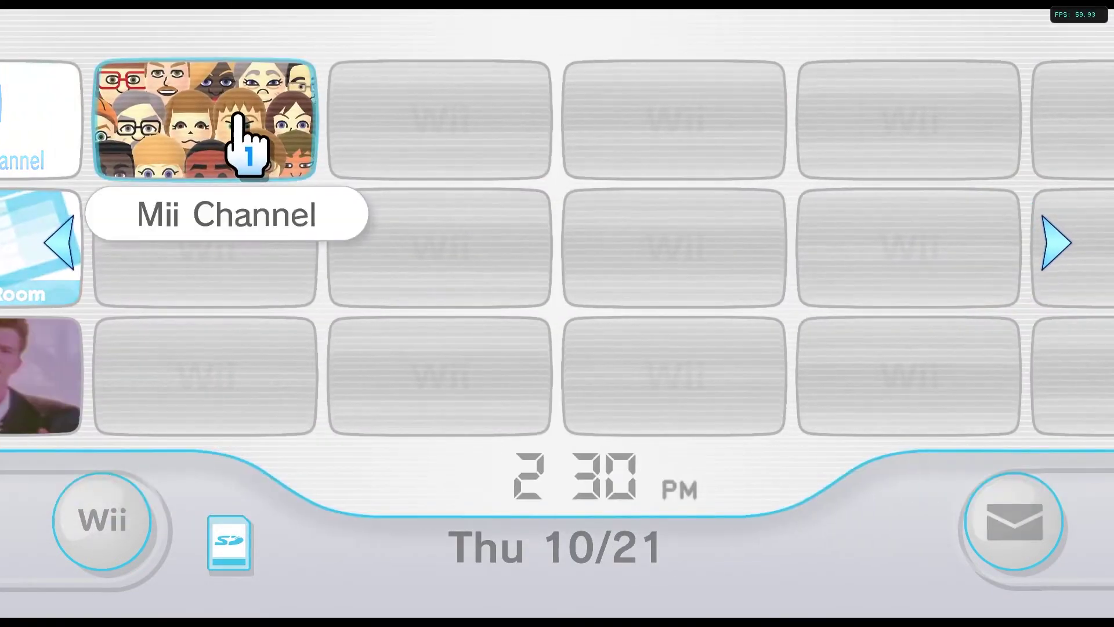
pyautogui.click(70, 242)
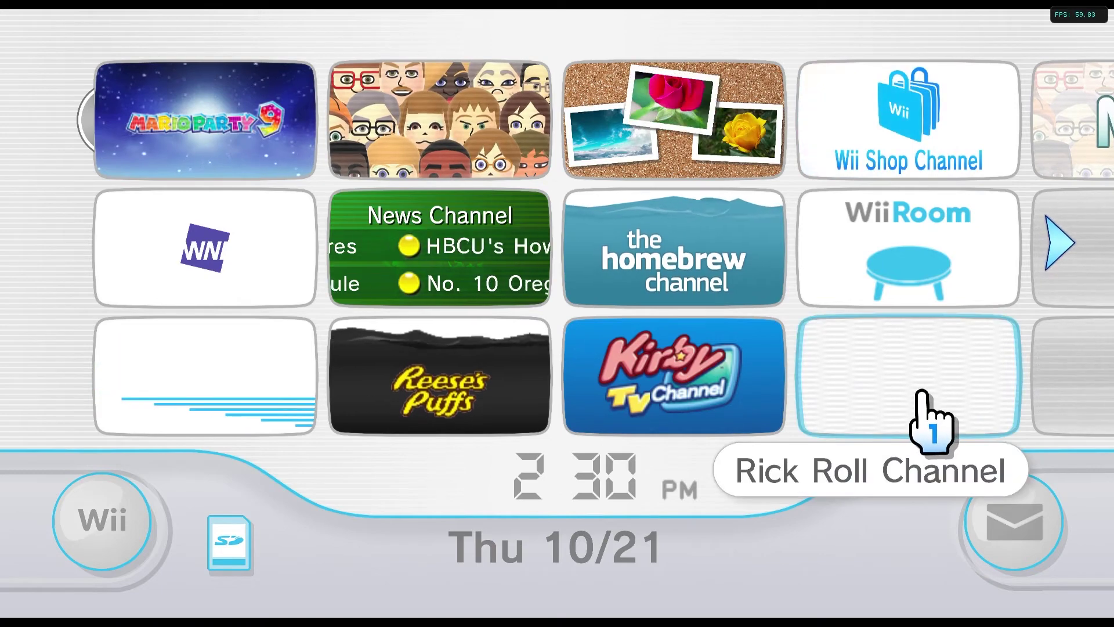
pyautogui.click(1039, 220)
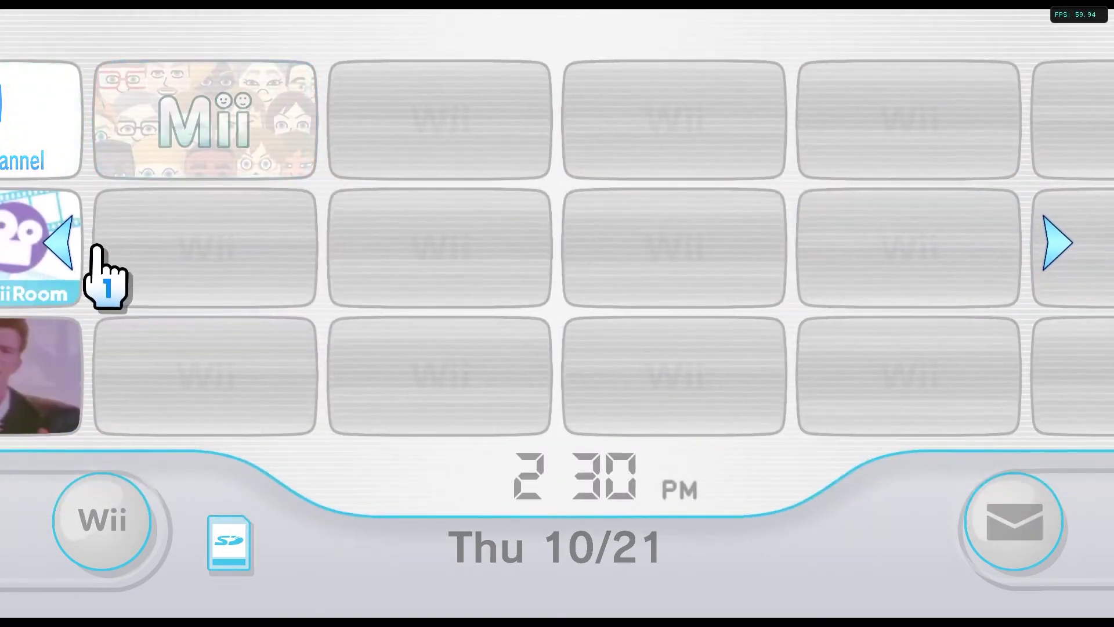
# Step: Start the Mii Channel forwarder on the second channel page to test it, and return to the Wii Menu through the HOME Menu
pyautogui.click(216, 110)
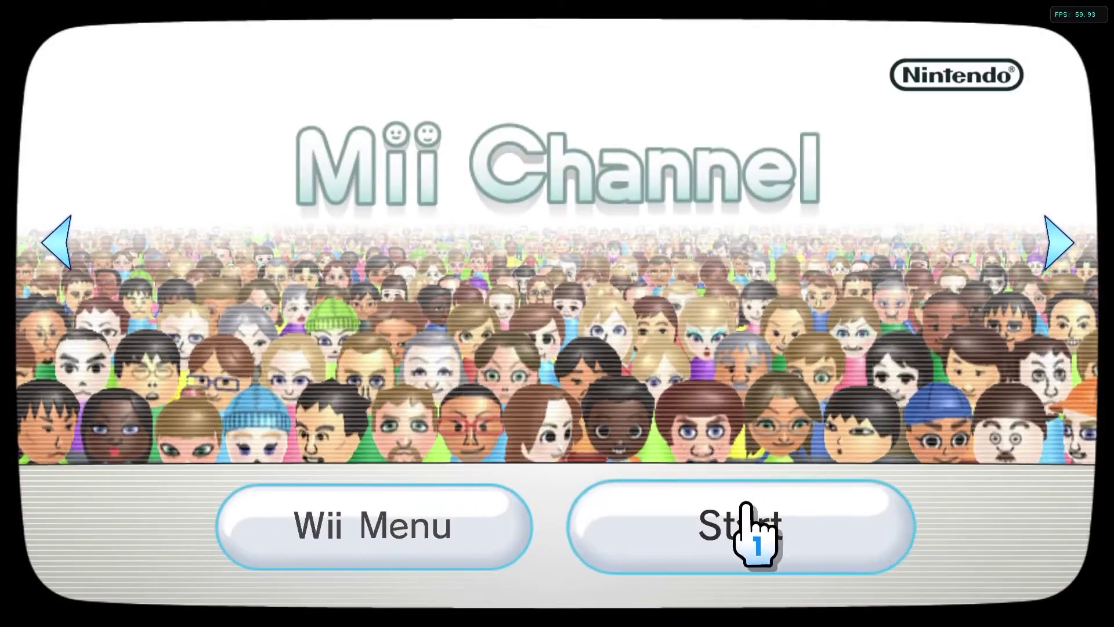
pyautogui.click(741, 526)
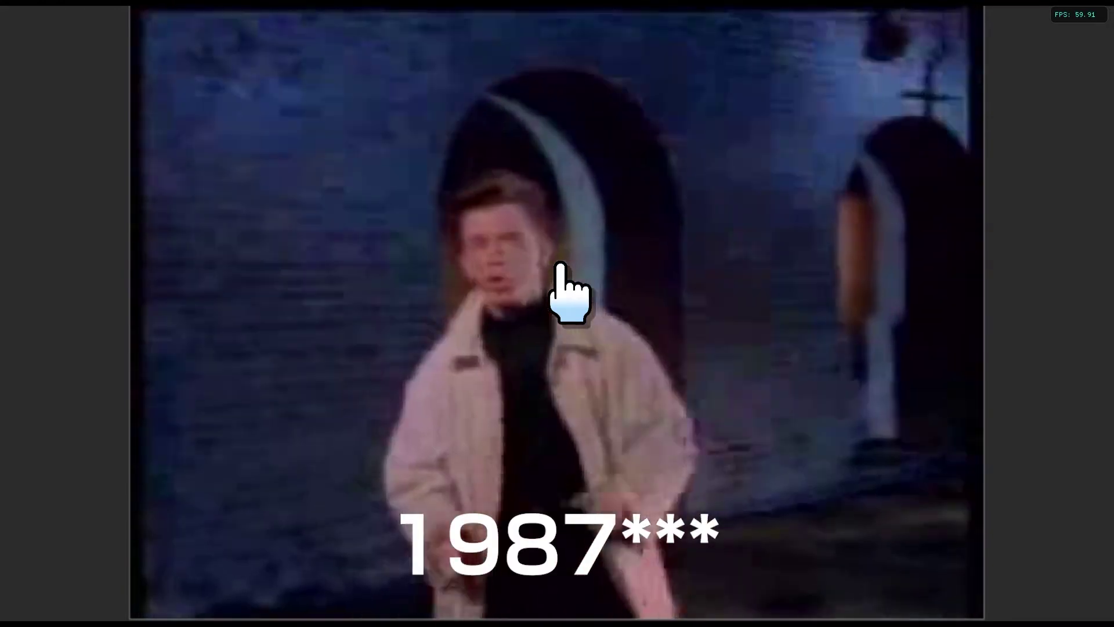
pyautogui.press('Return')
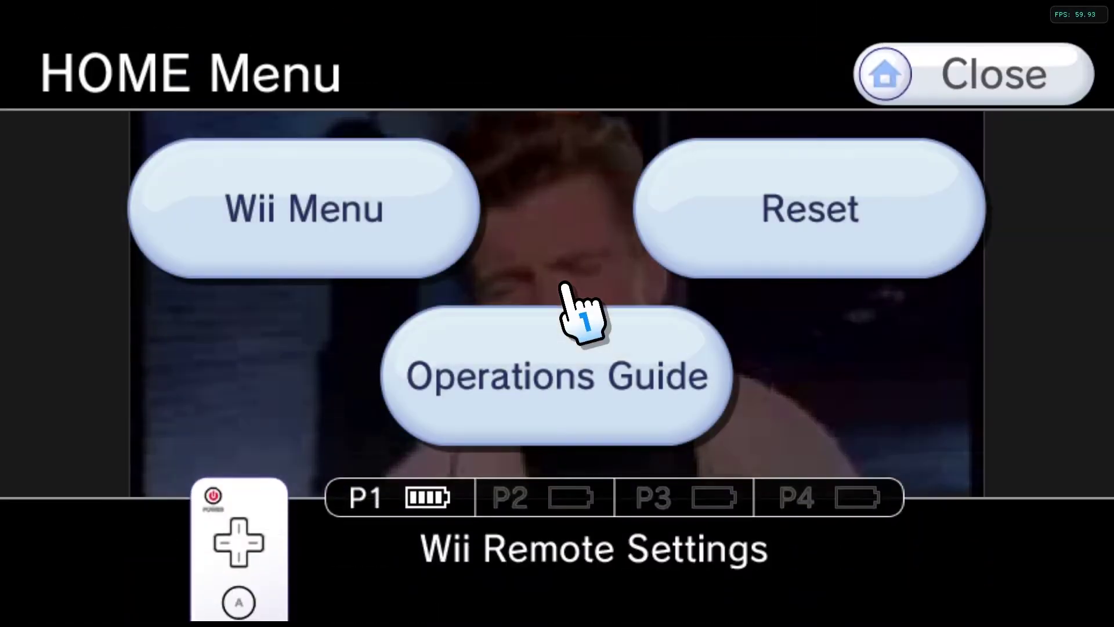
pyautogui.click(384, 255)
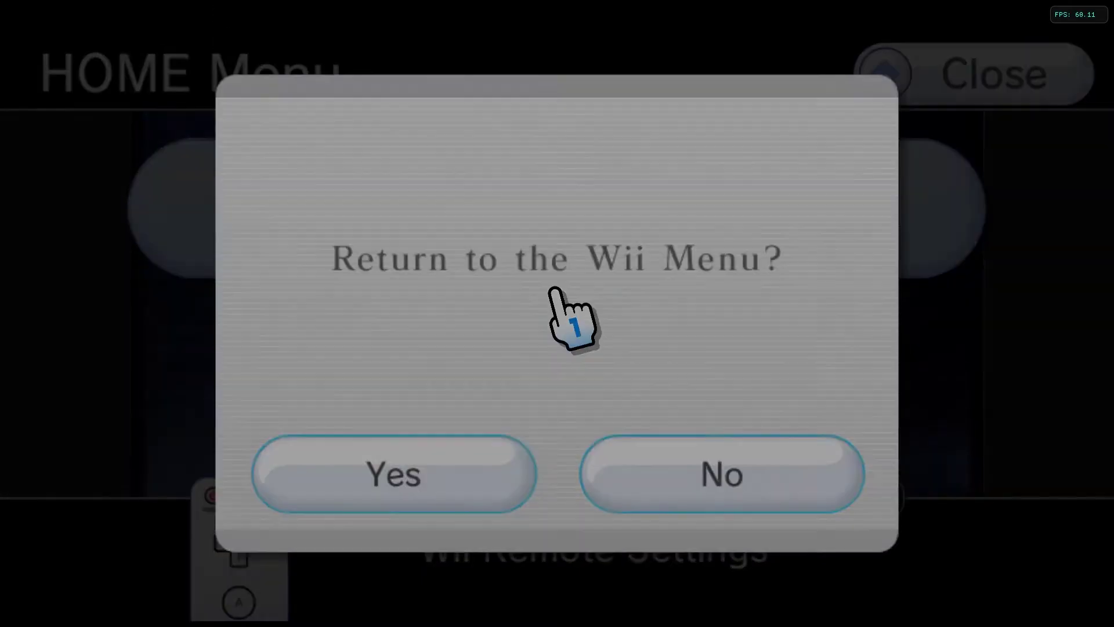
pyautogui.click(498, 448)
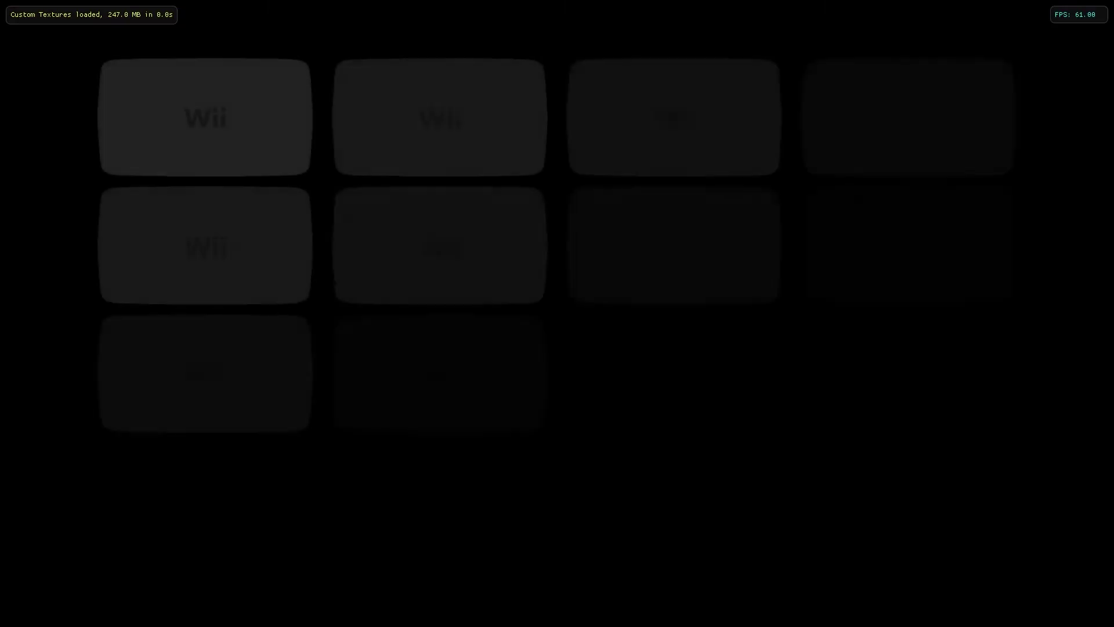